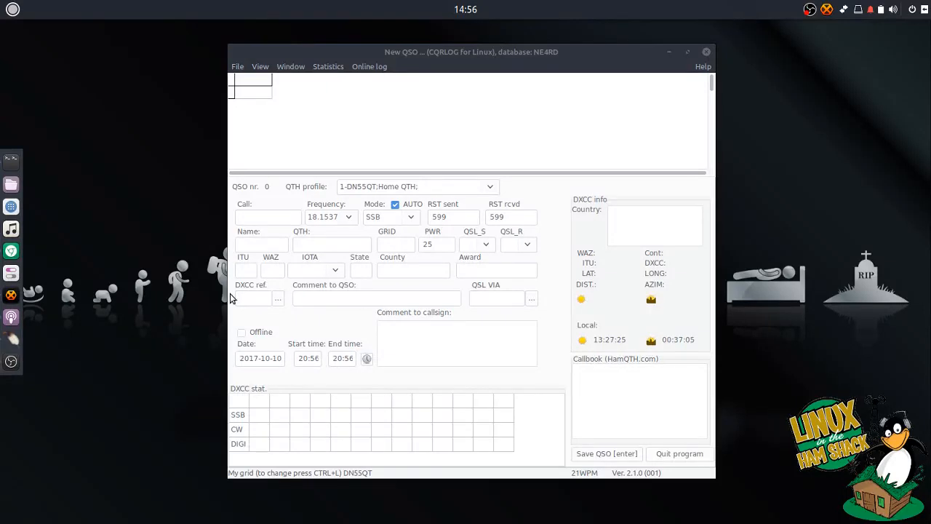
Look over the system information in the terminal, then return to the CQRLOG New QSO window.
left_click(11, 159)
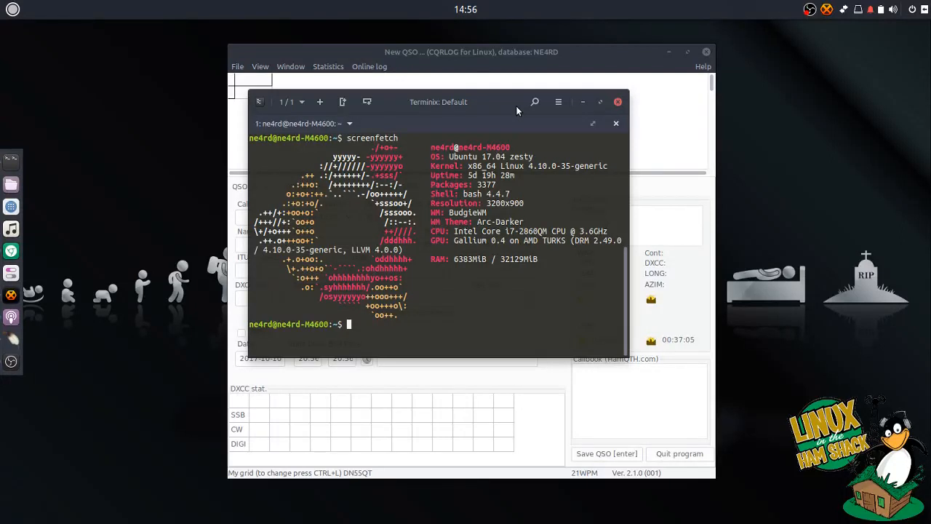
left_click(583, 102)
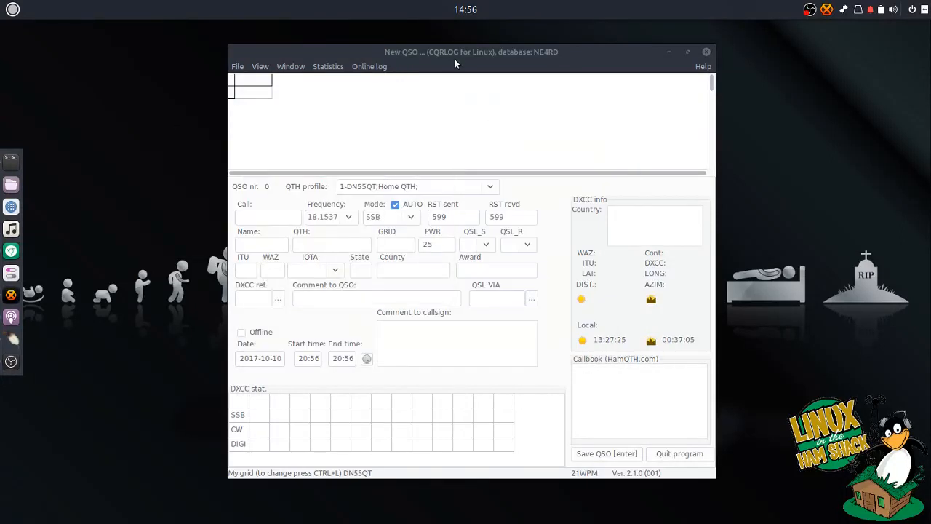
left_click_drag(454, 51, 453, 46)
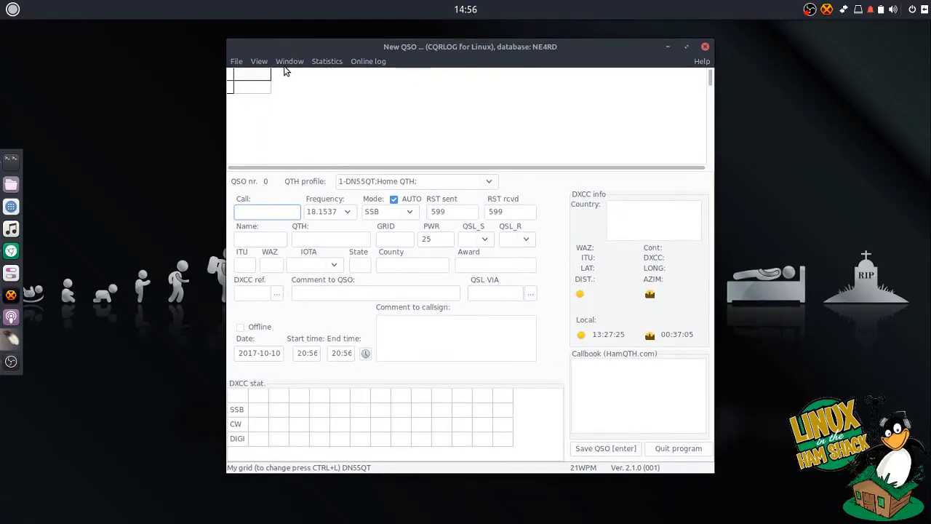
Open the QSO list, look through the logged contacts and close the list.
left_click(289, 62)
mouse_move(236, 62)
left_click(240, 112)
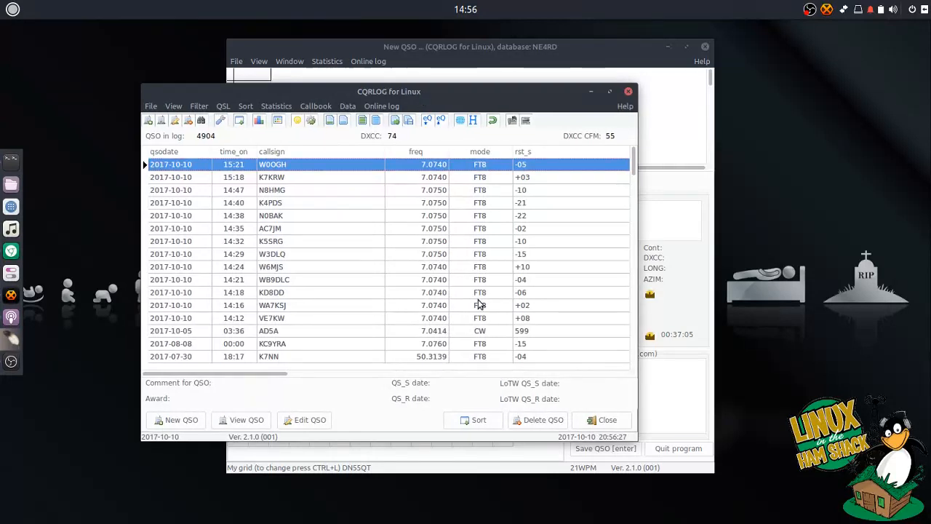
scroll(480, 304, "down", 20)
scroll(304, 248, "down", 9)
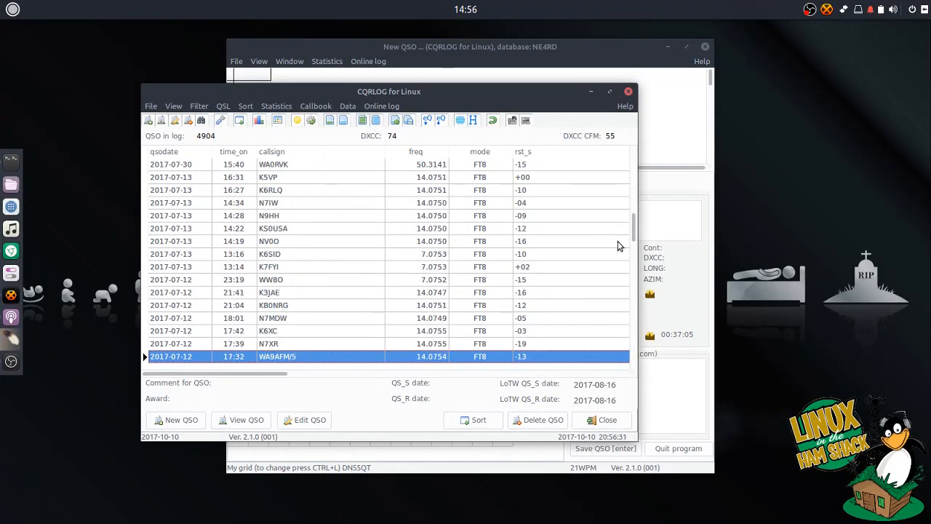
left_click_drag(635, 231, 635, 160)
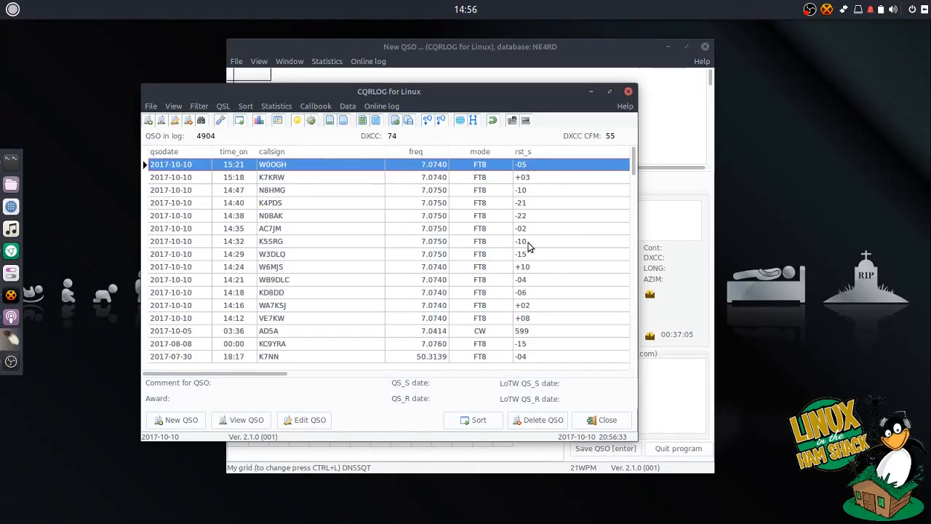
left_click(626, 91)
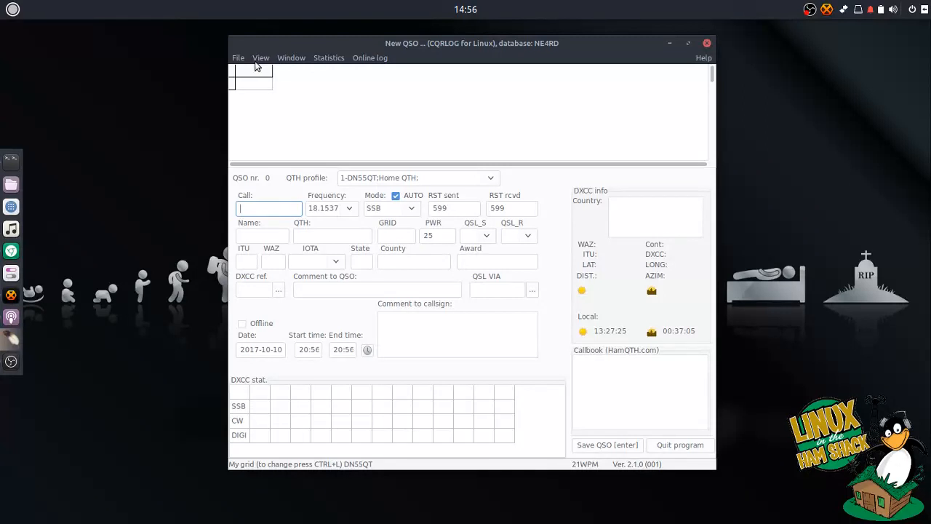
Review the fldigi/wsjt interface settings in the CQRLOG preferences and accept them.
left_click(243, 59)
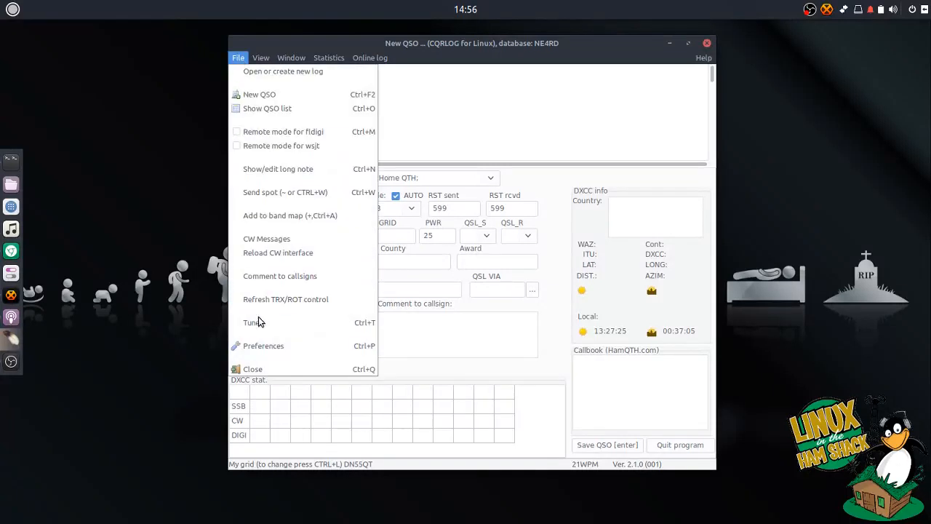
left_click(278, 347)
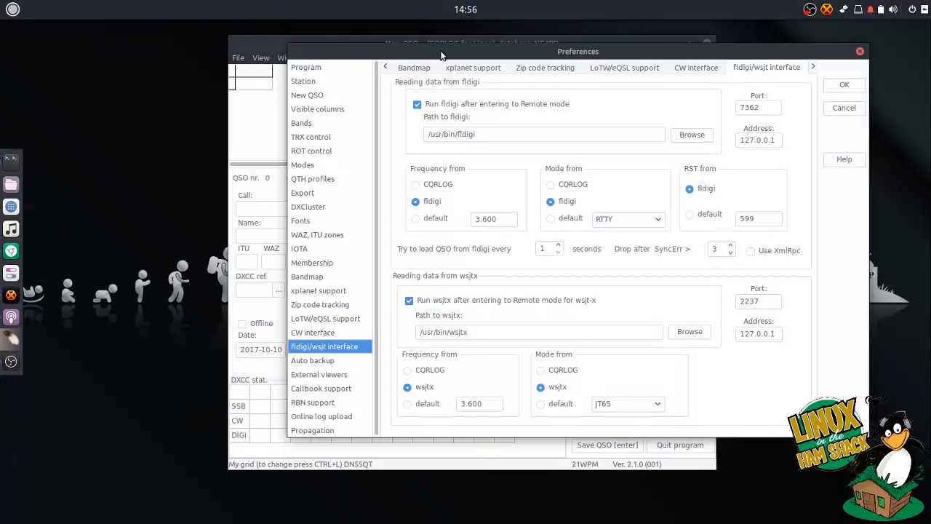
left_click_drag(441, 56, 389, 46)
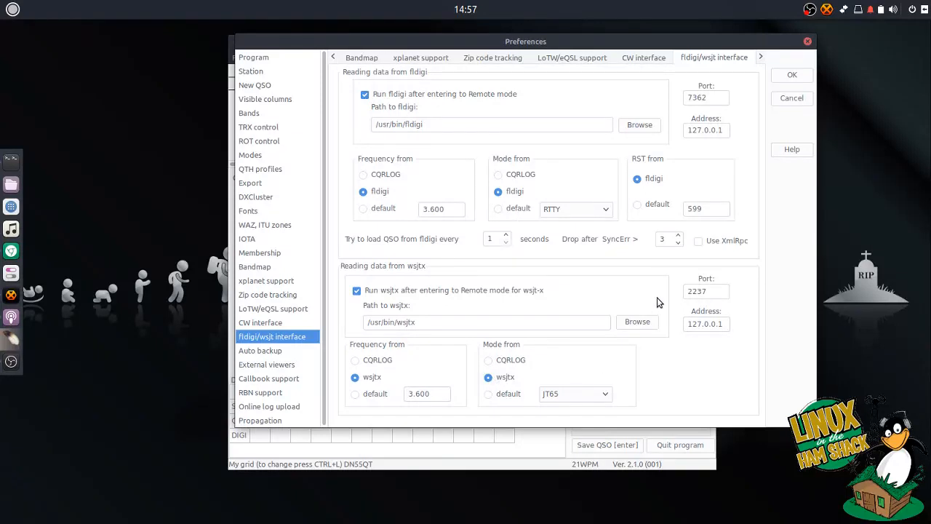
left_click(791, 77)
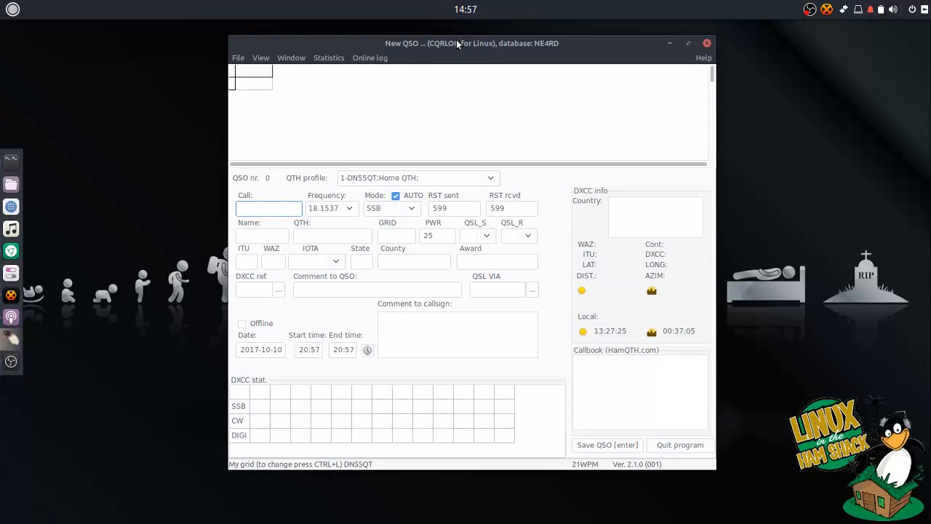
Turn on CQRLOG's remote mode for wsjt so that WSJT-X launches.
left_click_drag(458, 43, 455, 49)
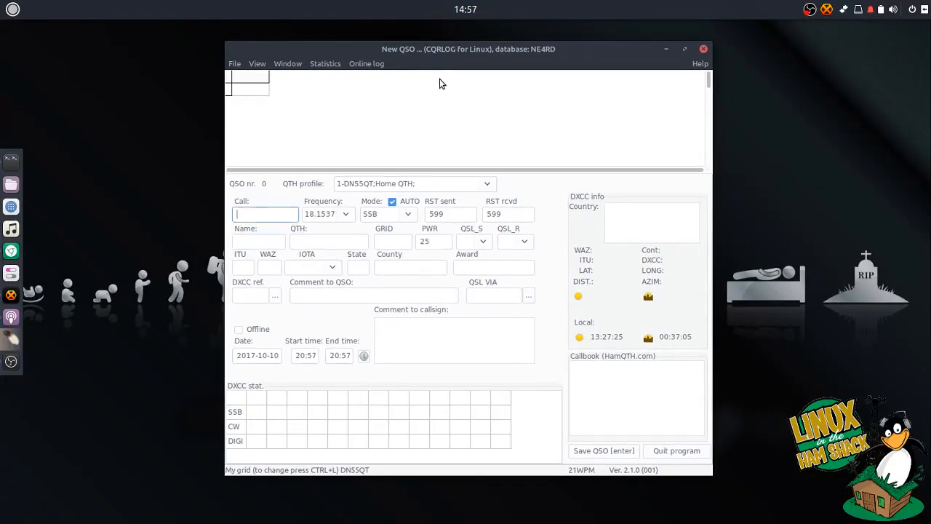
left_click(235, 63)
key("Right")
key("Right")
mouse_move(234, 63)
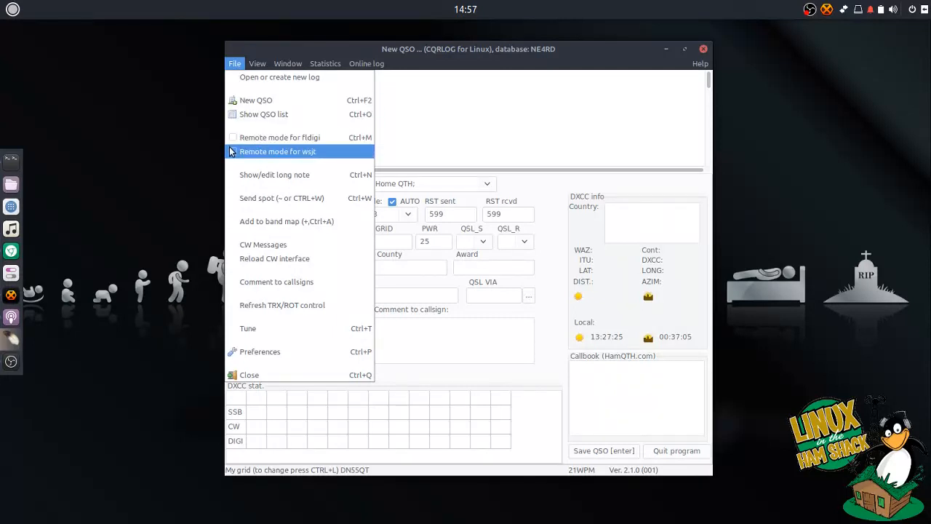
left_click(277, 152)
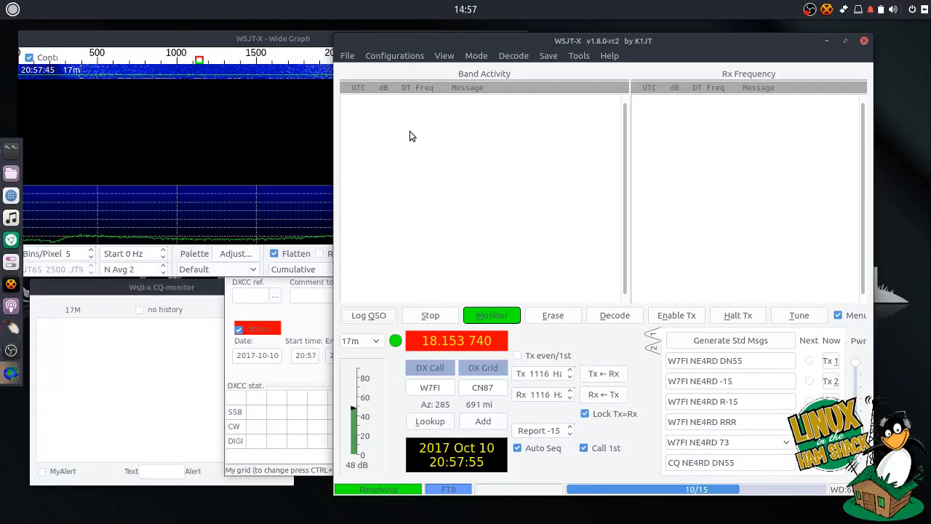
Open the WSJT-X settings and examine the general station details and the radio configuration.
left_click_drag(484, 43, 455, 44)
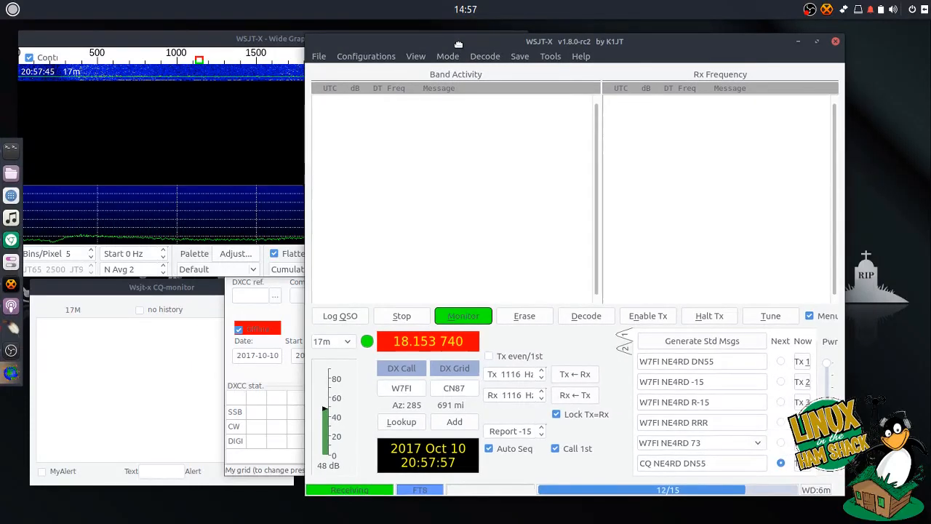
left_click(320, 57)
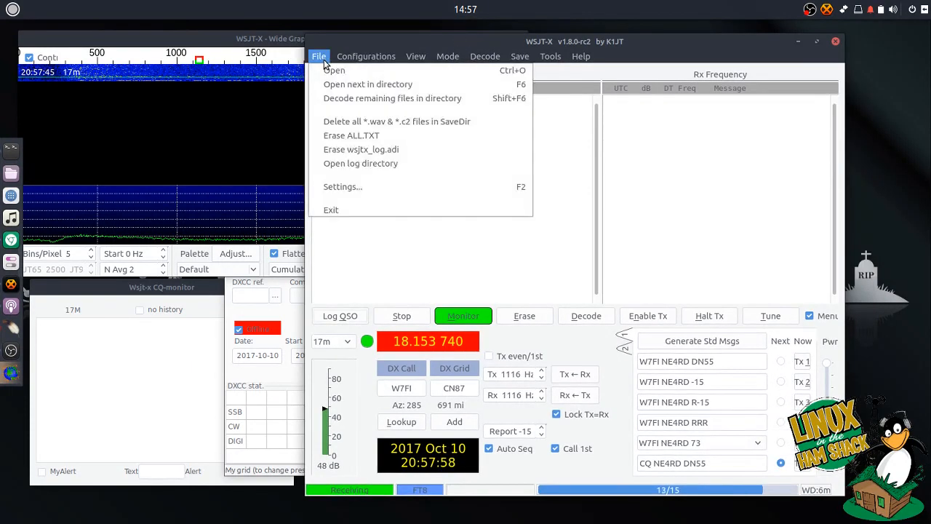
left_click(333, 193)
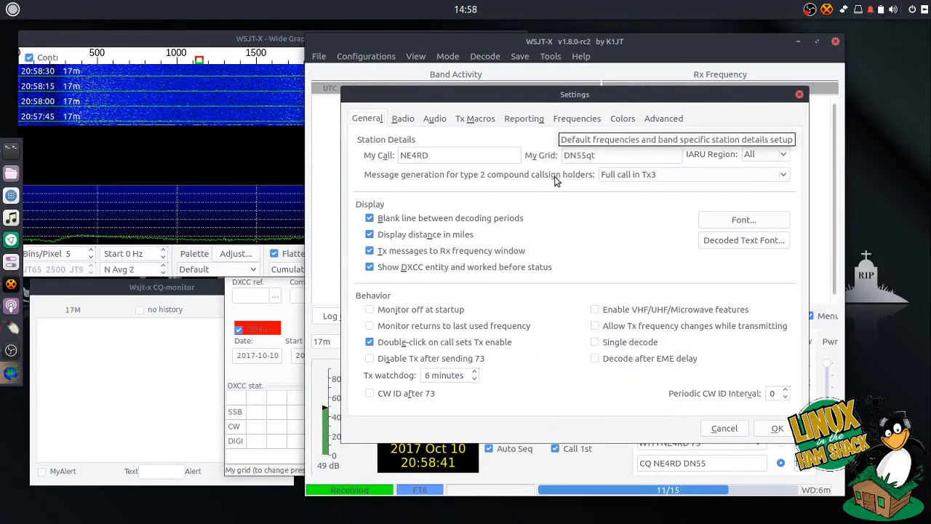
left_click(403, 119)
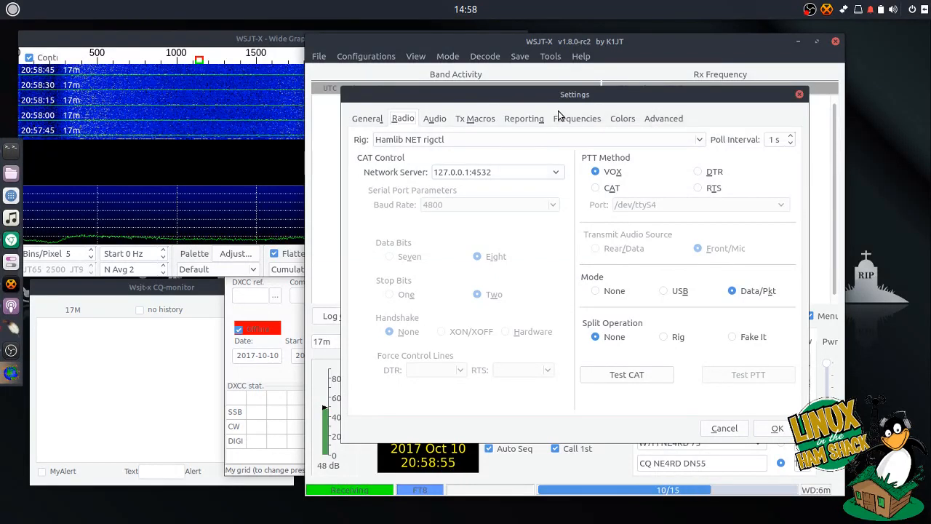
In the terminal, run "ps -ef | grep rigctld" and highlight the port number in the rigctld process line.
left_click(10, 150)
left_click_drag(409, 99, 490, 150)
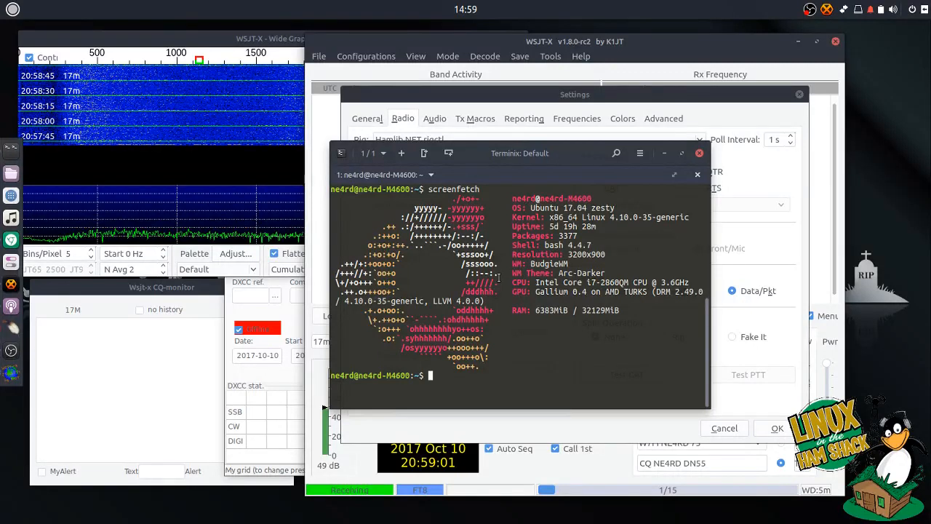
type("ps -ef | grep rigcr")
key("BackSpace")
type("tld")
key("Return")
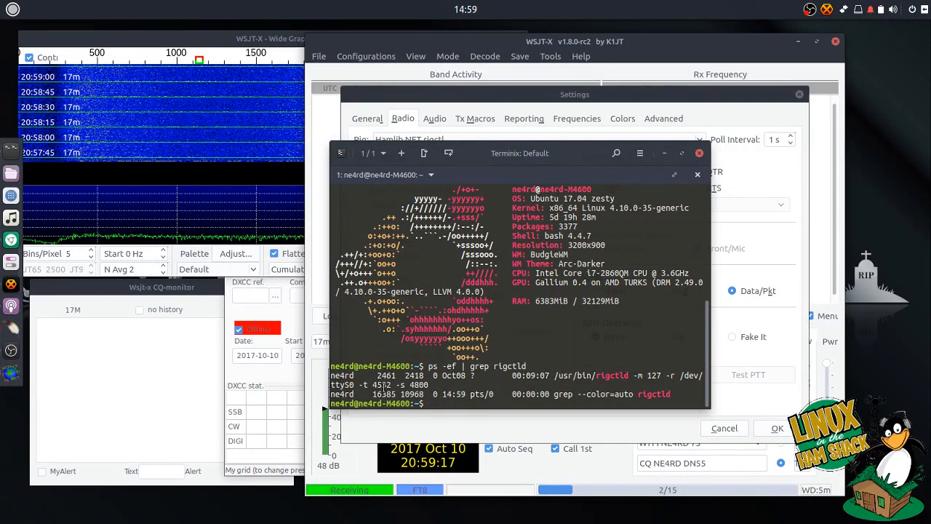
double_click(382, 384)
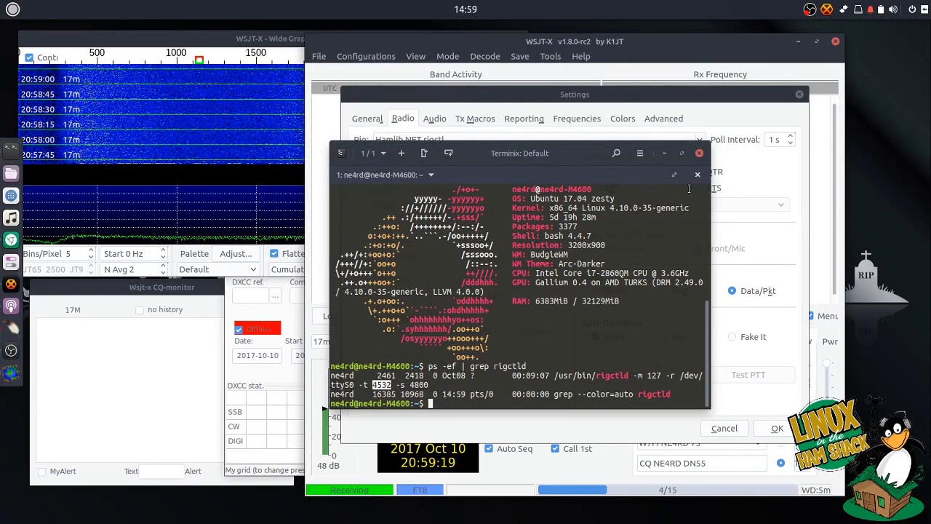
Return to the WSJT-X radio settings, review the rig and network server, and accept the settings.
left_click(665, 154)
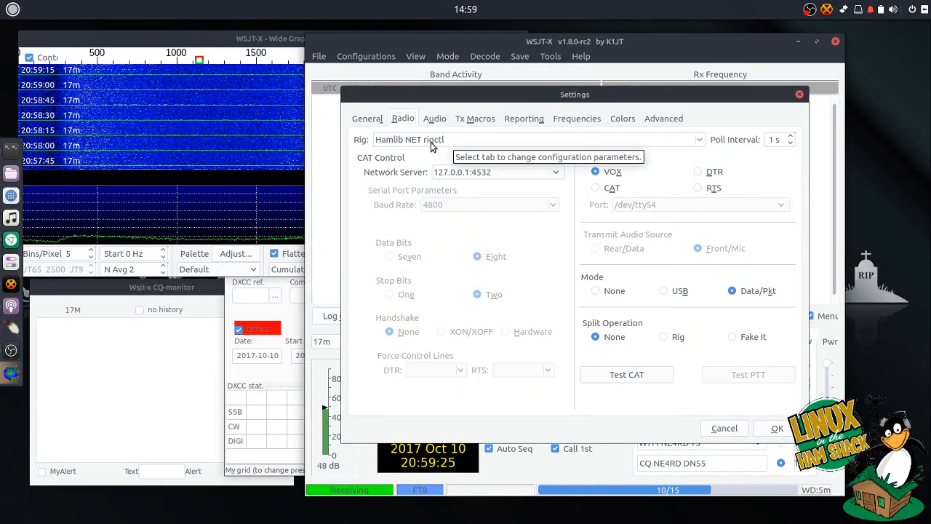
mouse_move(476, 176)
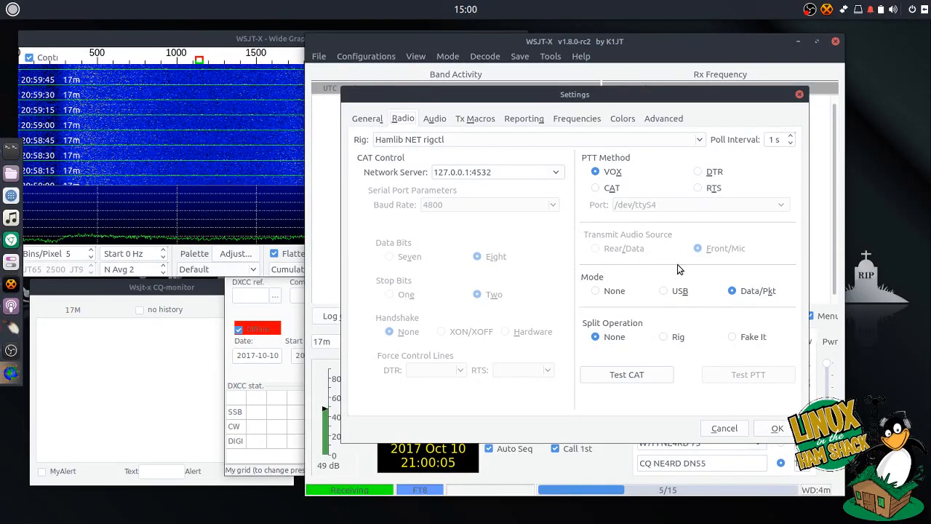
left_click(776, 428)
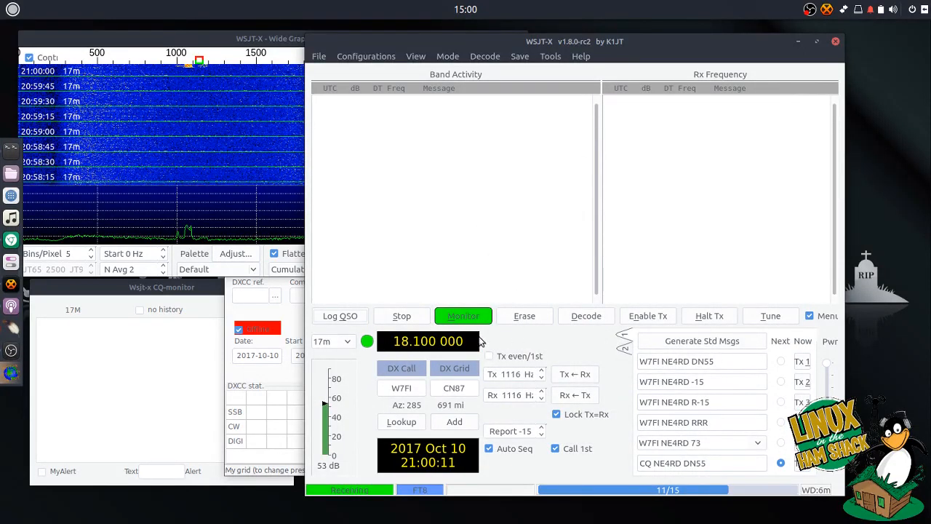
Test rig control by switching WSJT-X to 14.074 MHz, to 21.074 MHz and back to 18.100 MHz.
left_click(349, 341)
left_click(349, 331)
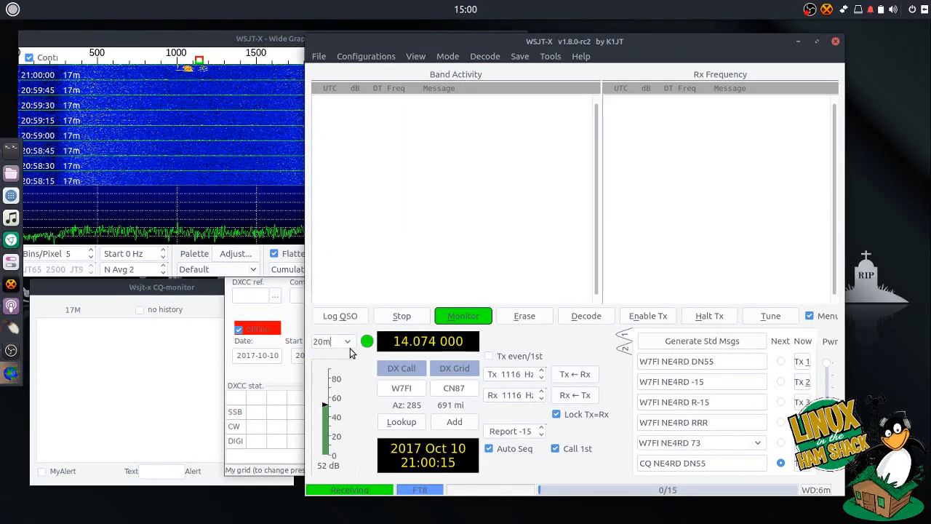
left_click(350, 343)
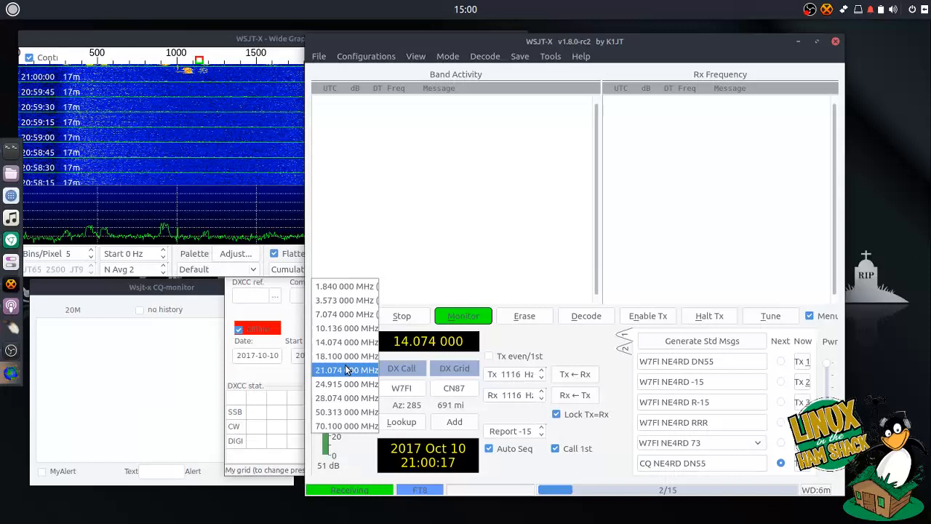
left_click(345, 366)
left_click(347, 344)
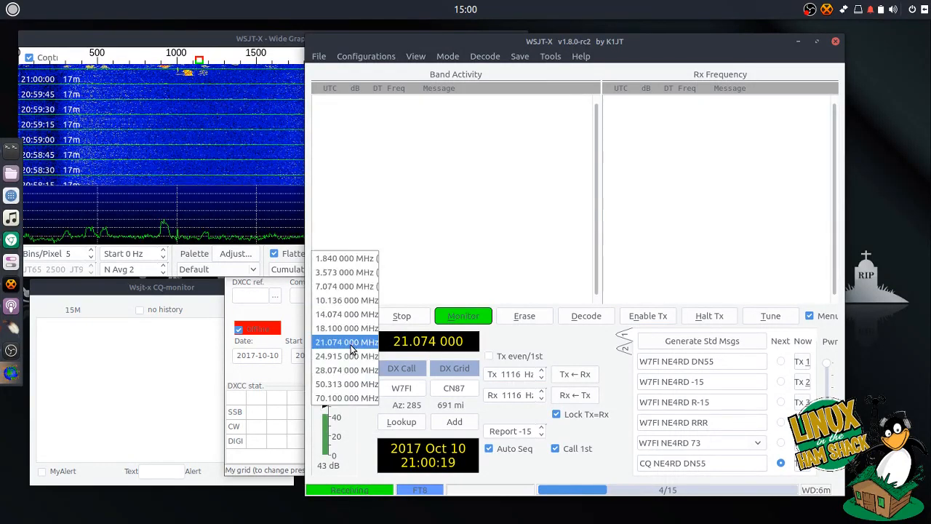
left_click(351, 330)
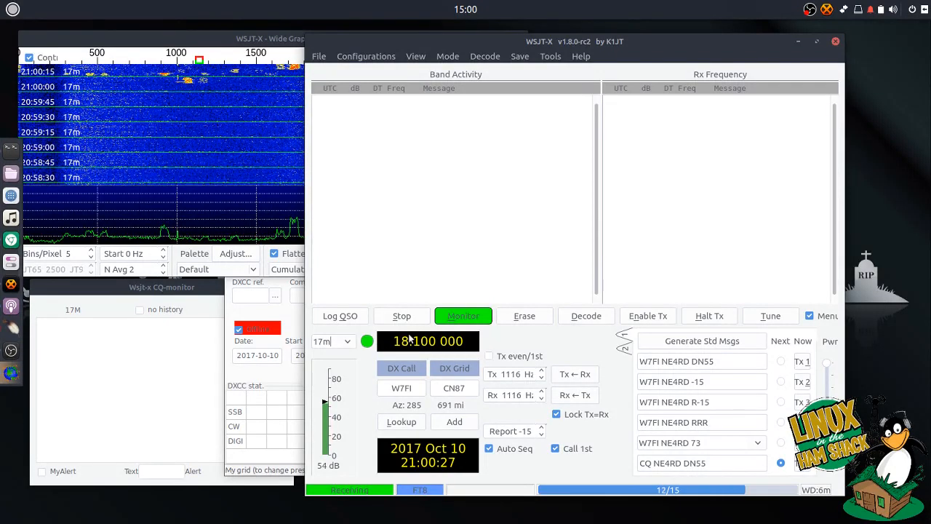
Switch the operating band to 20 m, to 30 m and back to 17 m, and move the WSJT-X window aside to expose the Wide Graph.
left_click(349, 337)
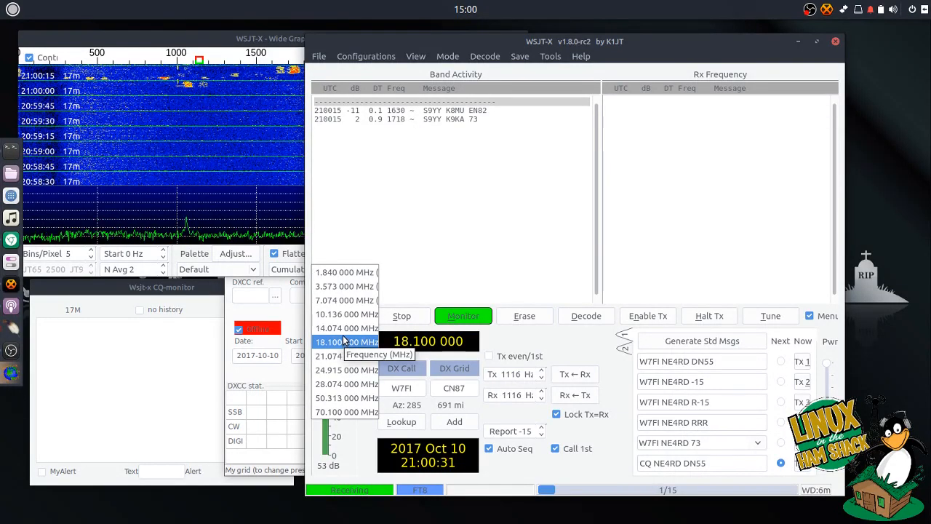
left_click(346, 328)
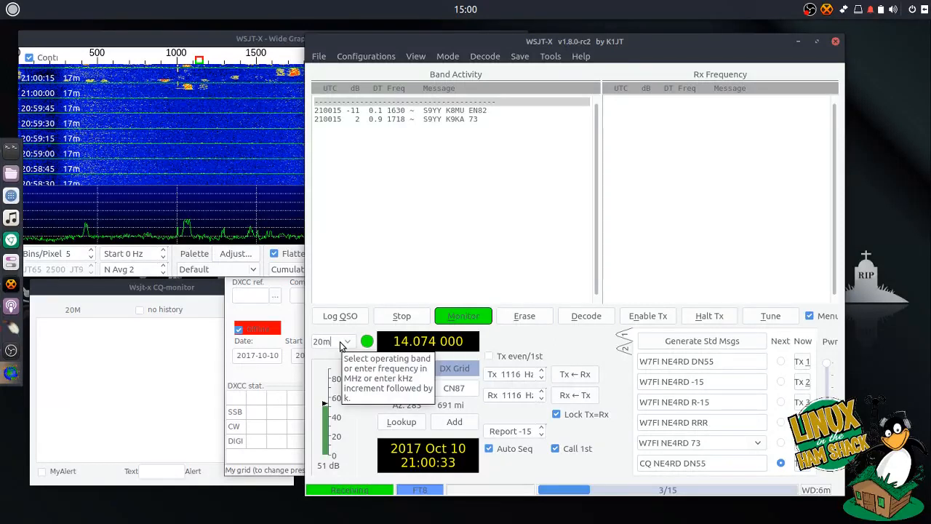
left_click(354, 349)
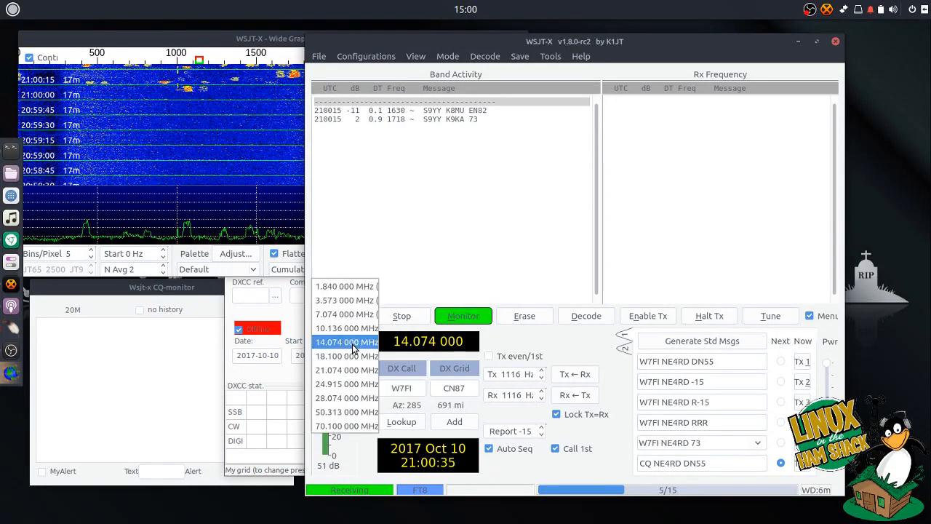
left_click(354, 340)
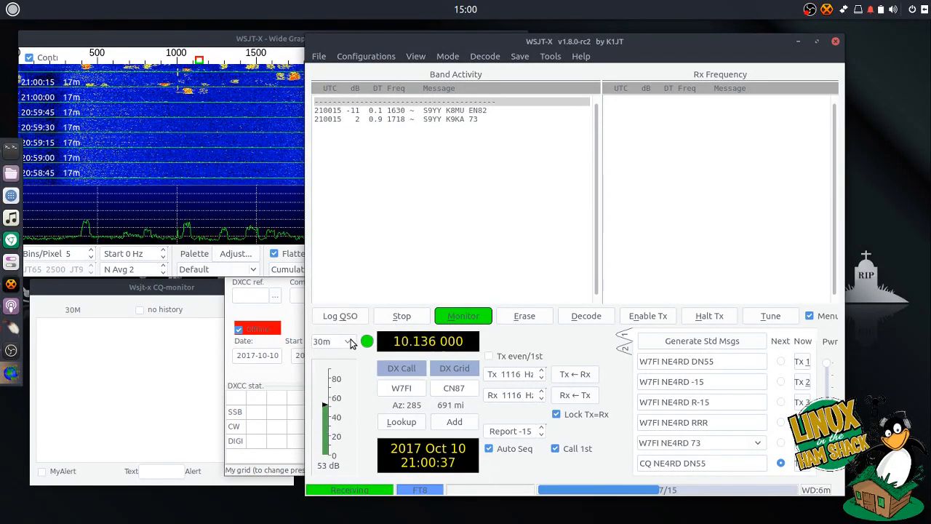
left_click(353, 341)
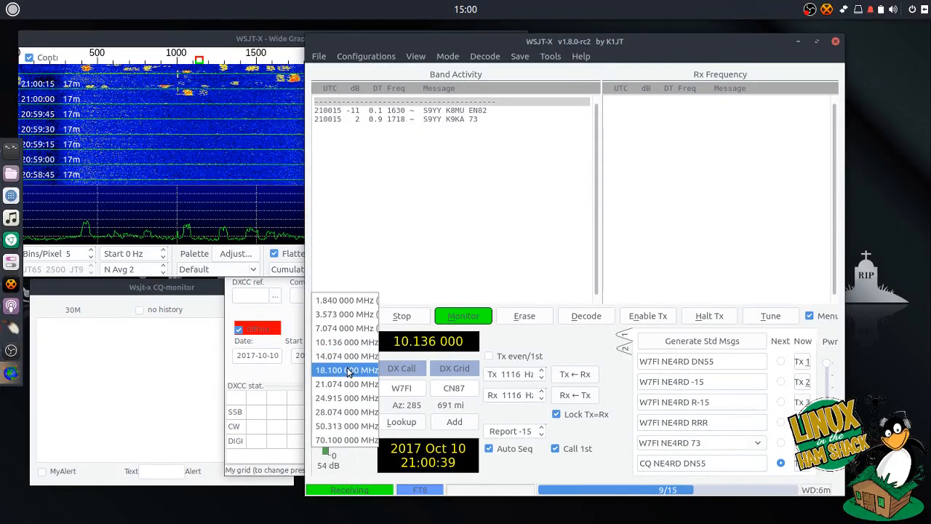
left_click(346, 368)
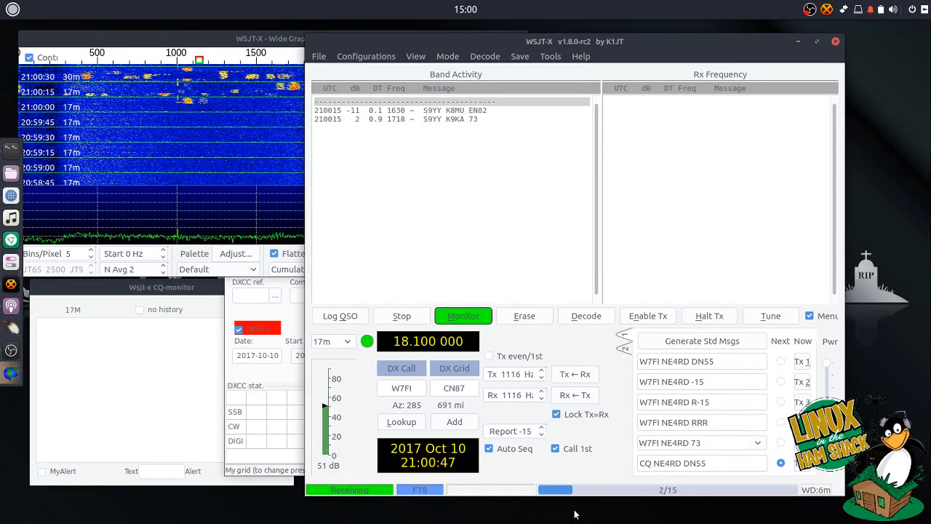
left_click_drag(499, 44, 566, 41)
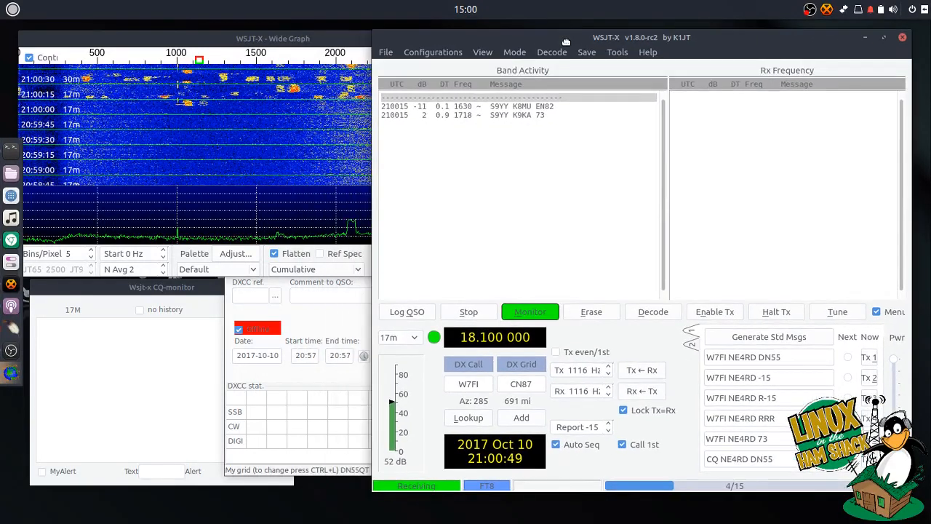
Open the WSJT-X settings and review the radio configuration, the soundcard input and output, and the transmit macros.
left_click(392, 52)
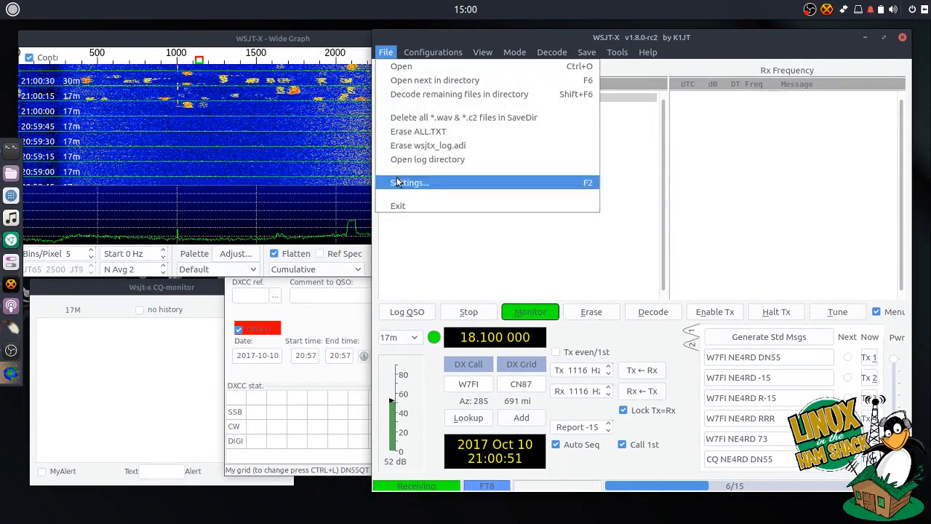
left_click(452, 182)
left_click_drag(486, 92, 479, 89)
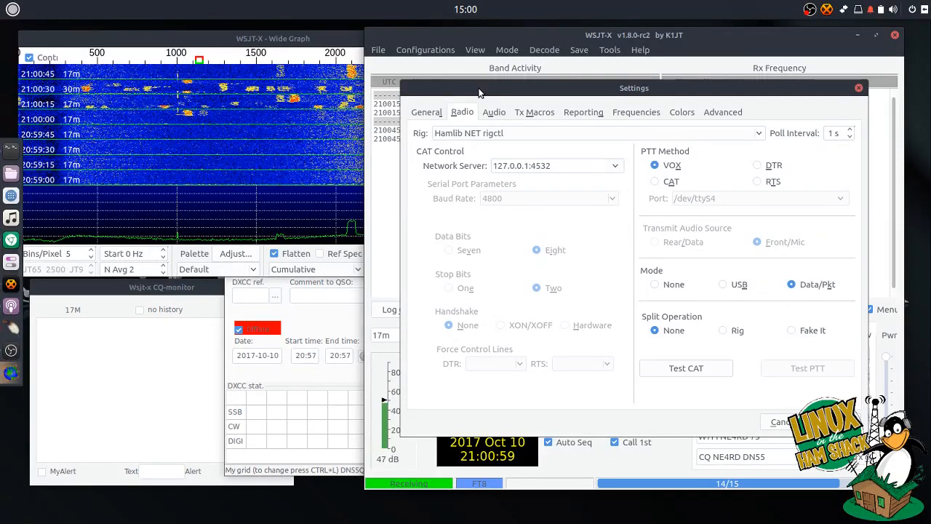
left_click(498, 111)
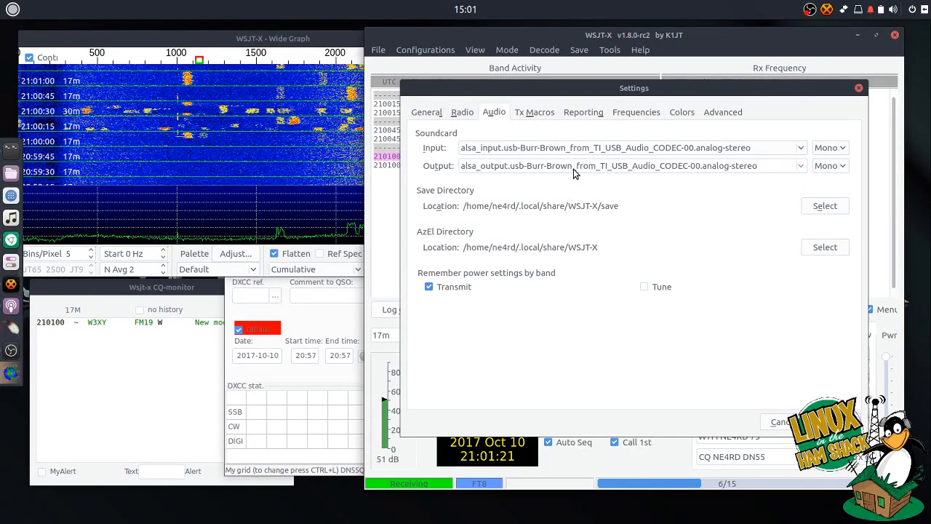
left_click(800, 149)
left_click(837, 122)
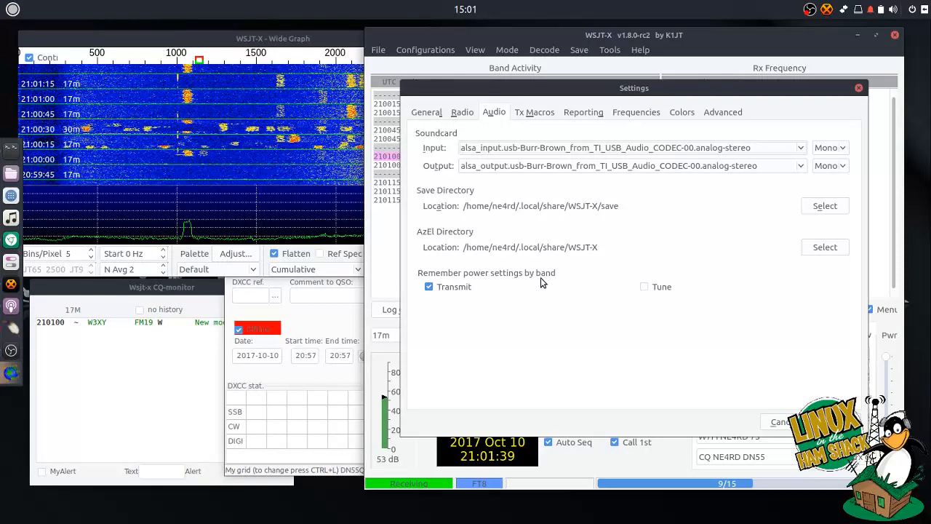
left_click(530, 115)
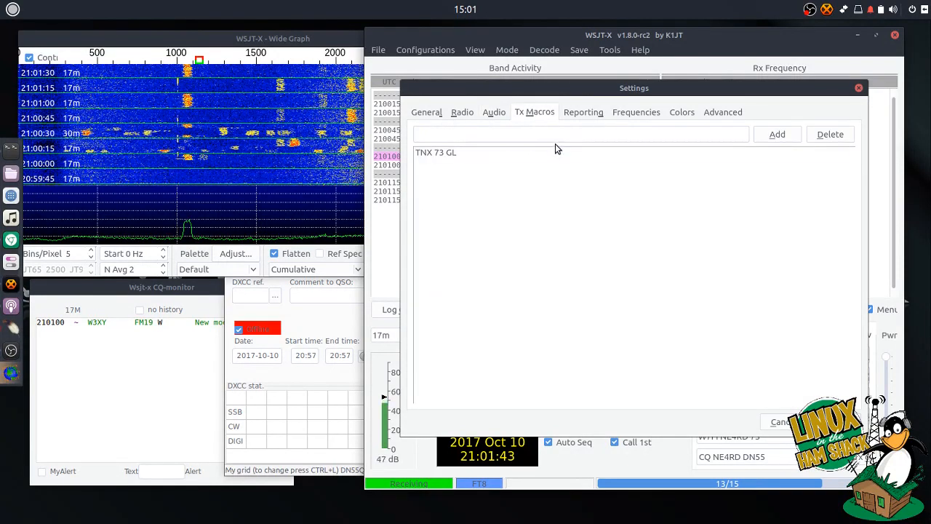
left_click_drag(615, 92, 607, 96)
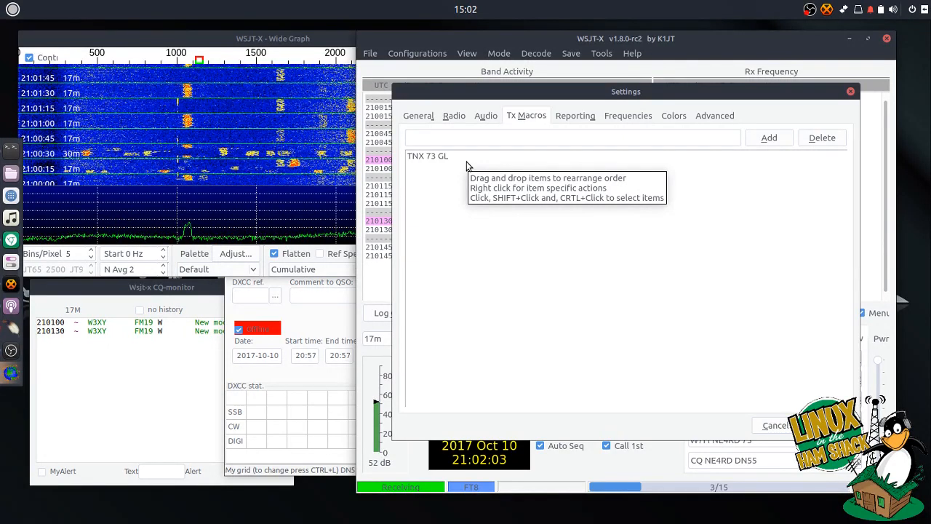
left_click_drag(584, 95, 536, 95)
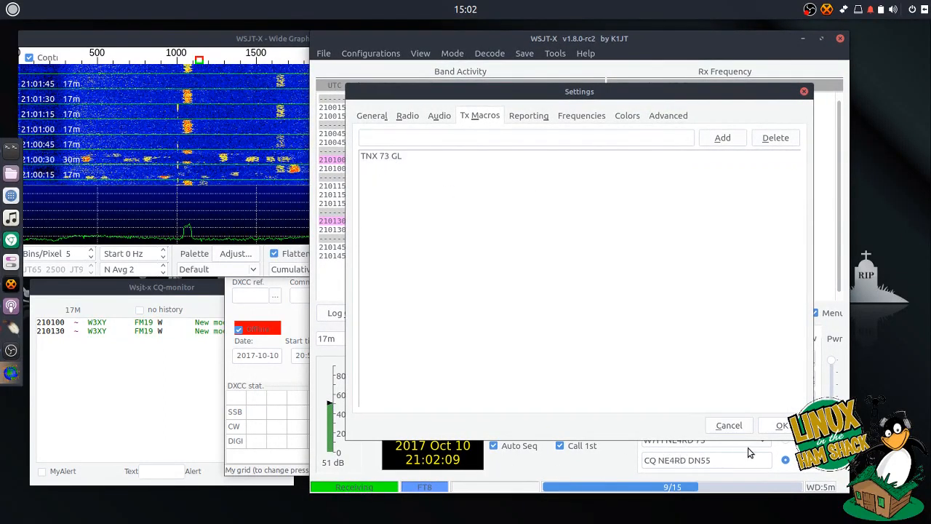
Dismiss the settings without saving and choose the "TNX 73 GL" macro as the Tx 5 message.
left_click(728, 425)
scroll(757, 445, "down", 1)
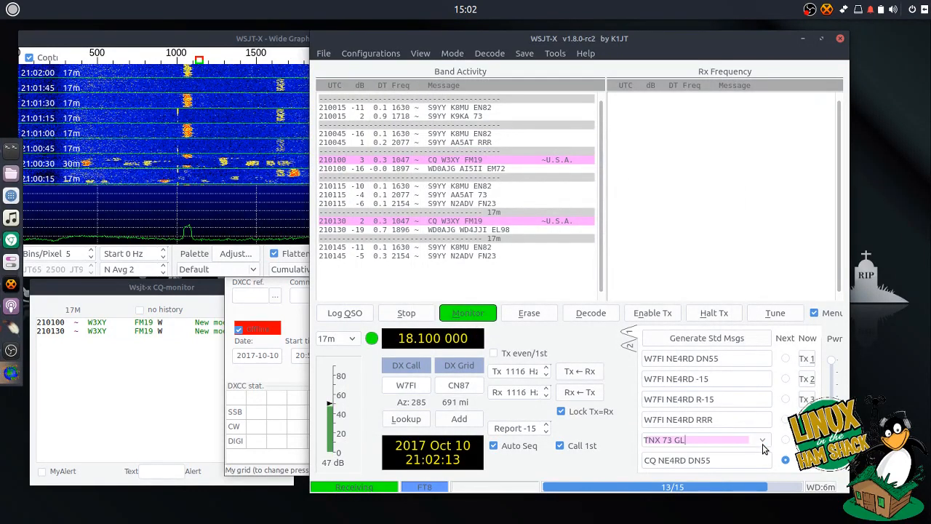
double_click(691, 440)
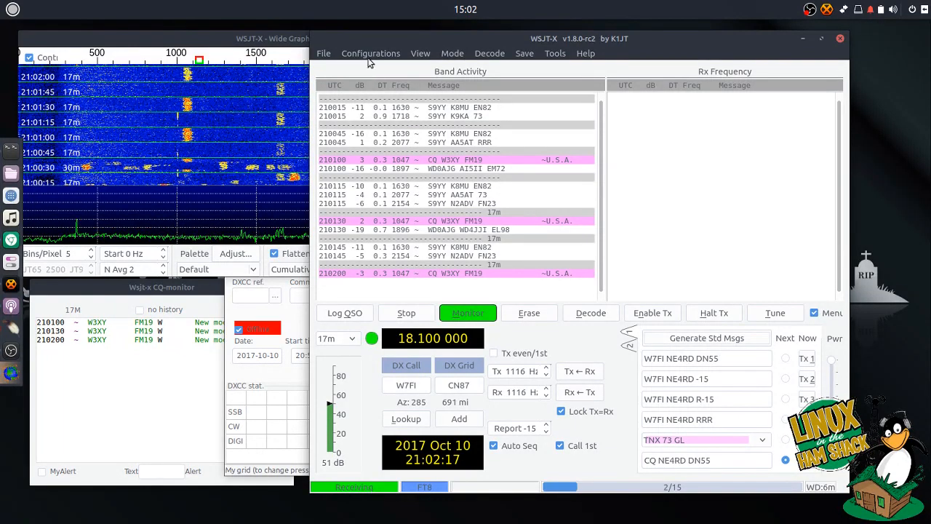
Reopen the WSJT-X settings, review the Reporting, Frequencies, Colors and Advanced options, and accept the settings.
left_click(323, 54)
left_click(331, 184)
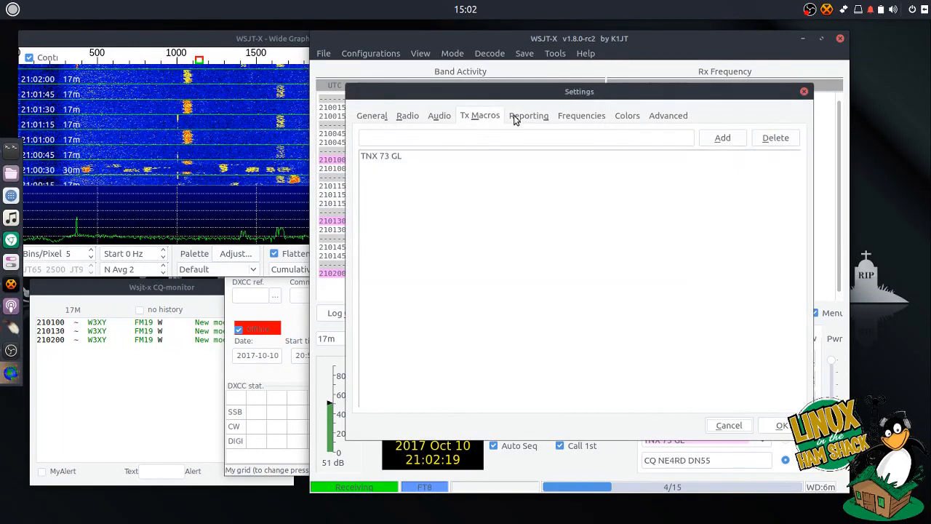
left_click(514, 115)
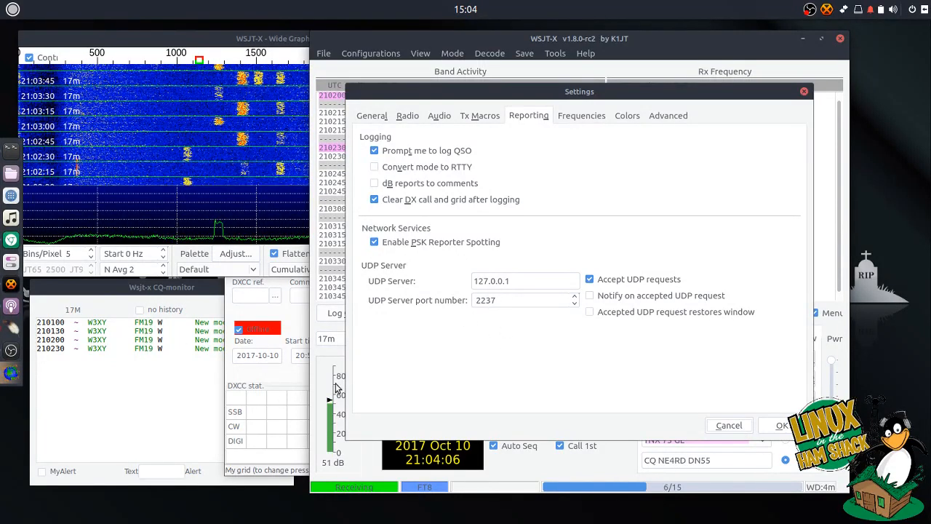
left_click(574, 118)
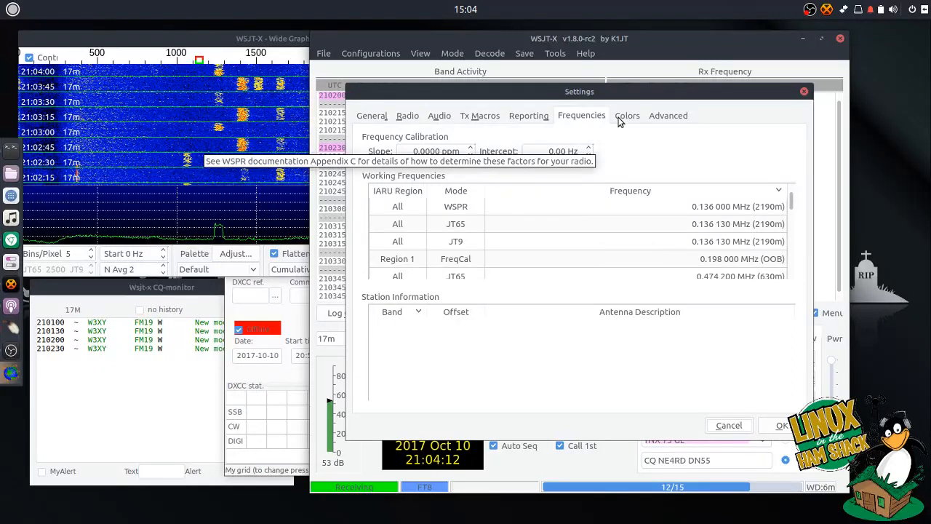
left_click(621, 118)
left_click(589, 117)
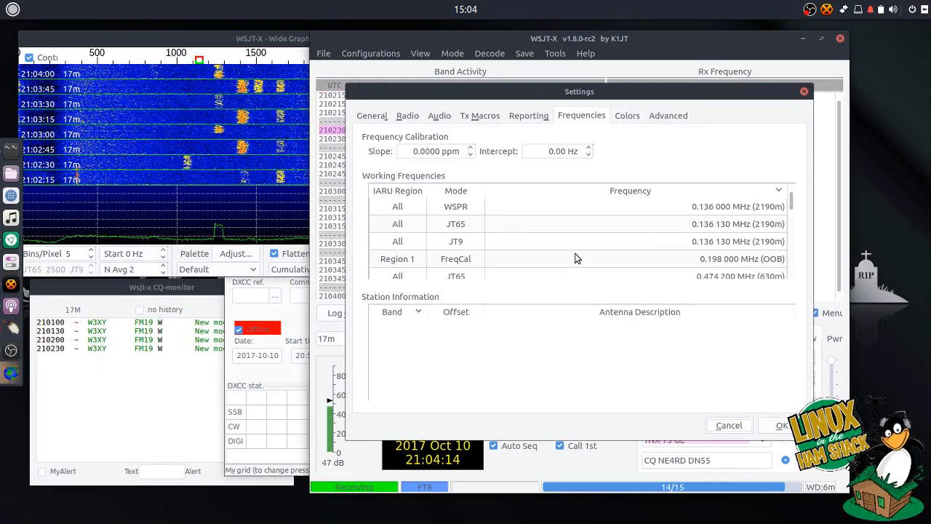
left_click(629, 118)
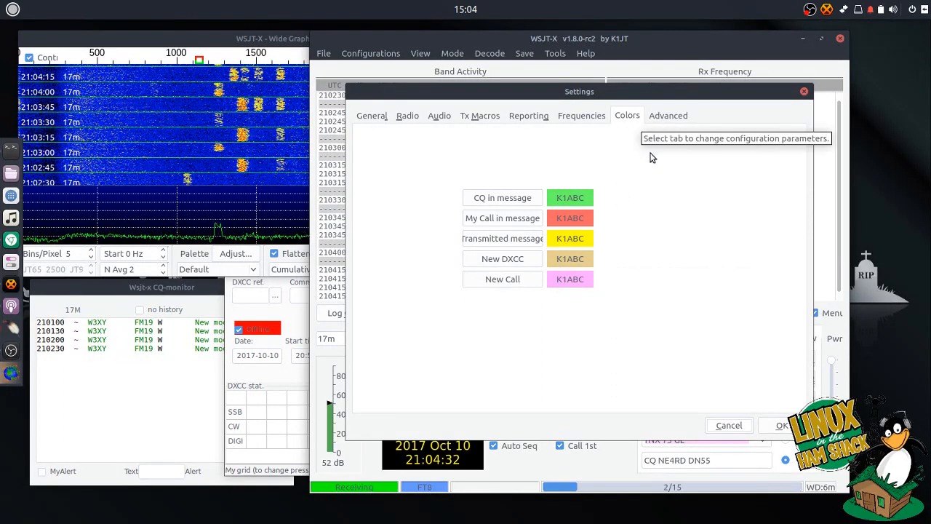
left_click(661, 120)
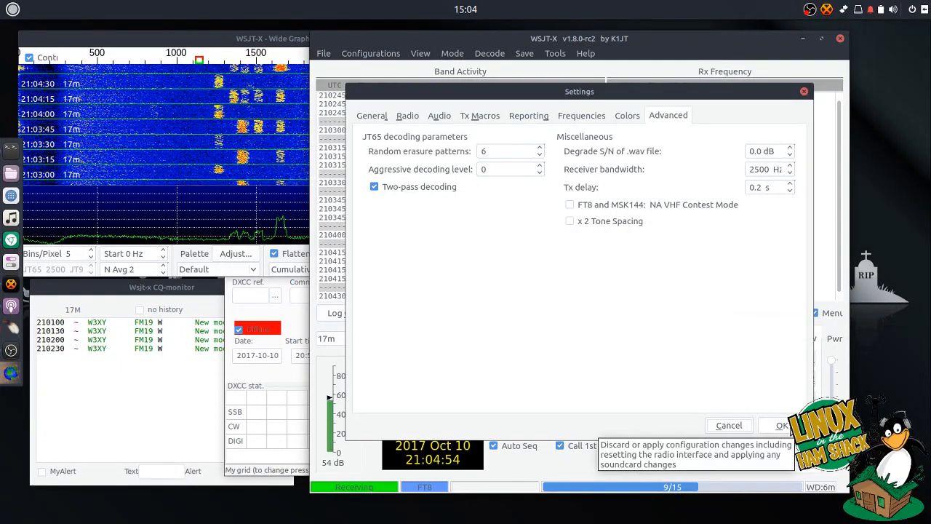
left_click(771, 428)
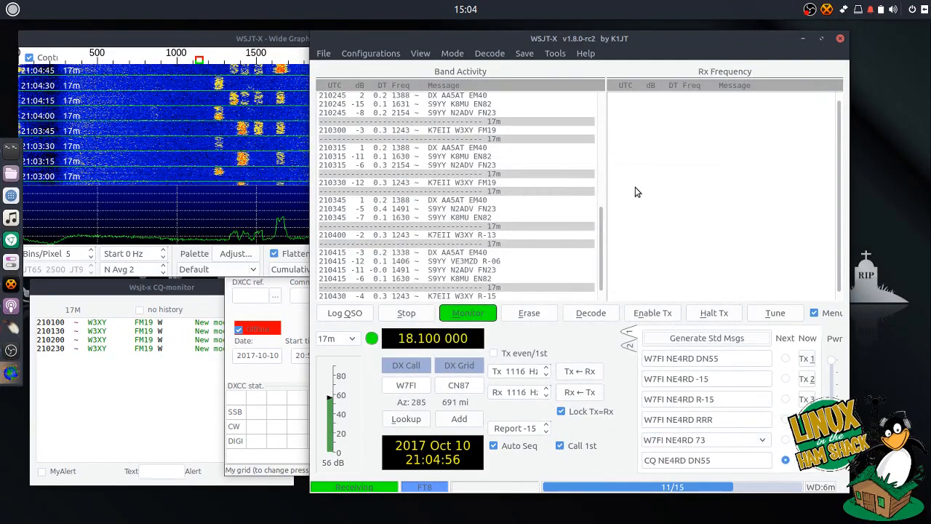
Move the WSJT-X window clear of the Wide Graph and enable transmission to call CQ on 17 m.
left_click_drag(584, 40, 609, 37)
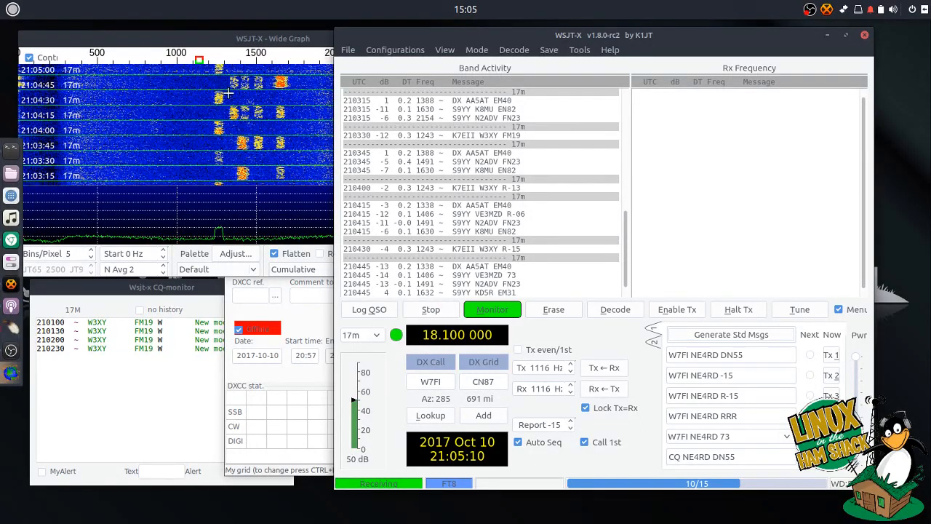
left_click_drag(479, 39, 526, 35)
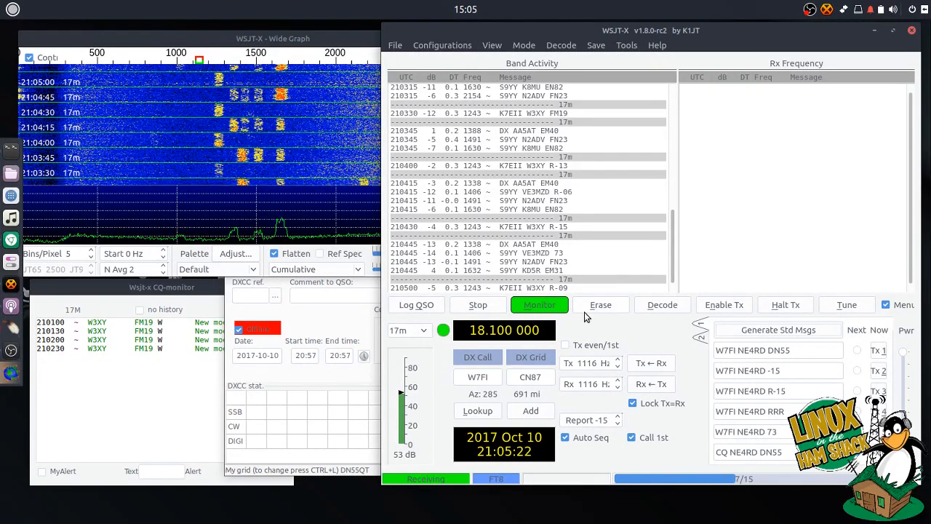
left_click(728, 310)
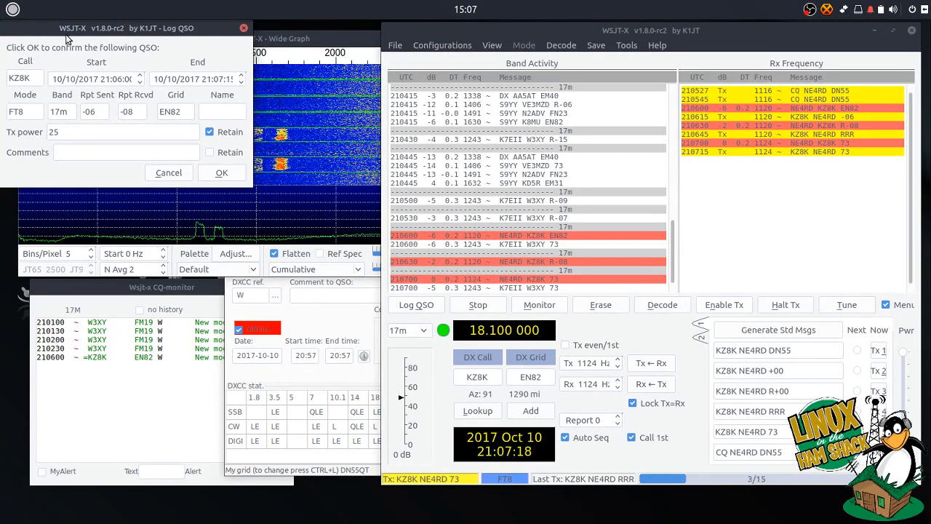
Move the Log QSO dialog to the middle of the screen and confirm logging the completed FT8 contact.
left_click_drag(66, 34, 384, 186)
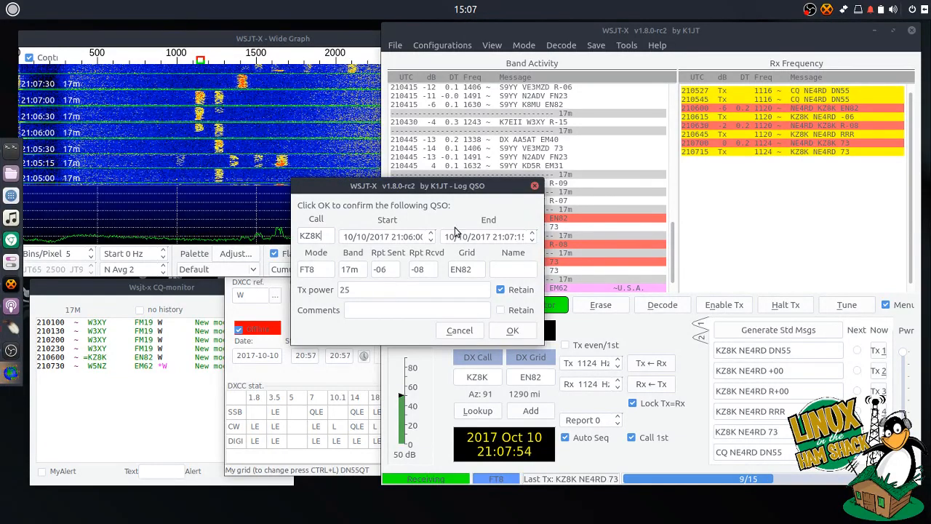
left_click_drag(407, 186, 431, 177)
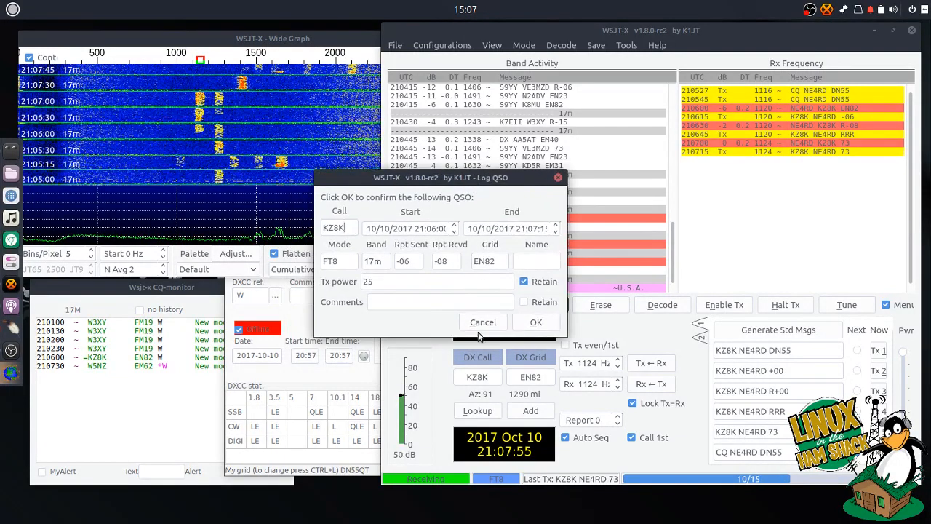
left_click(536, 322)
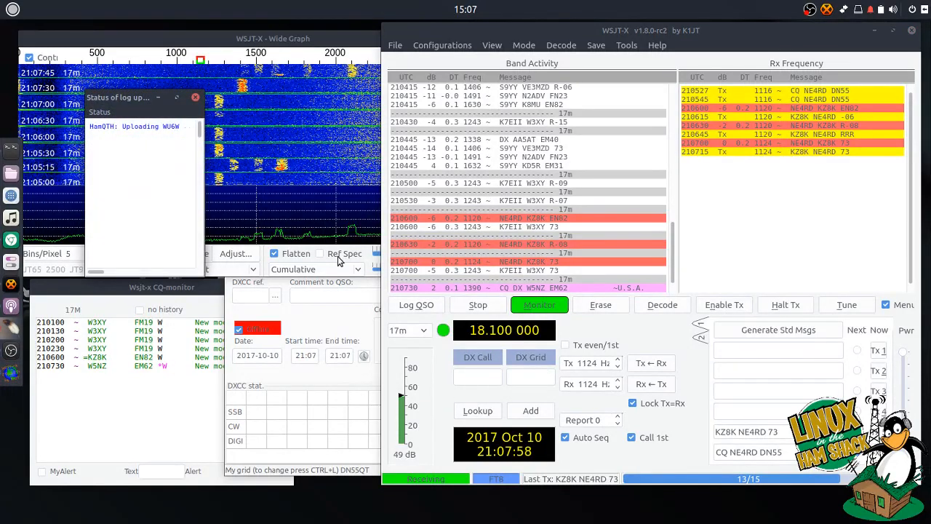
Shift the log upload status window slightly over the Wide Graph and close it.
left_click_drag(141, 88, 170, 87)
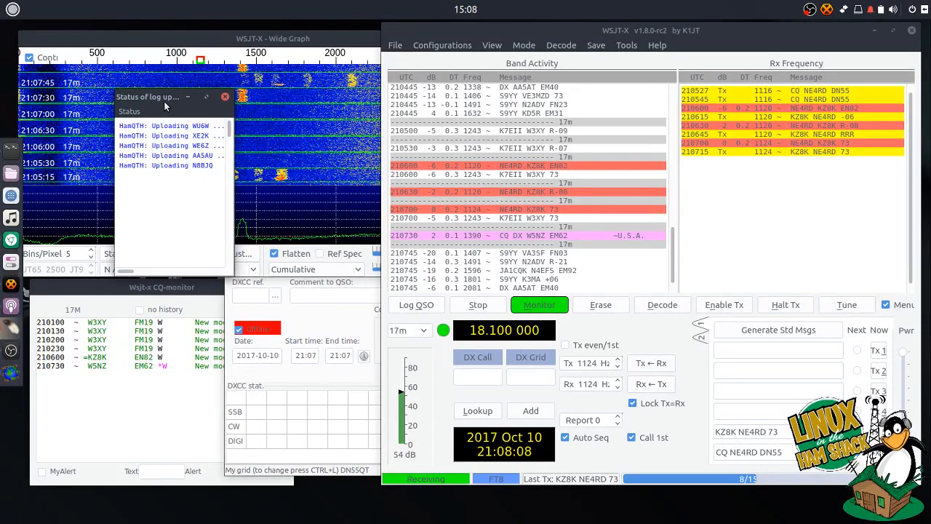
left_click_drag(165, 102, 173, 102)
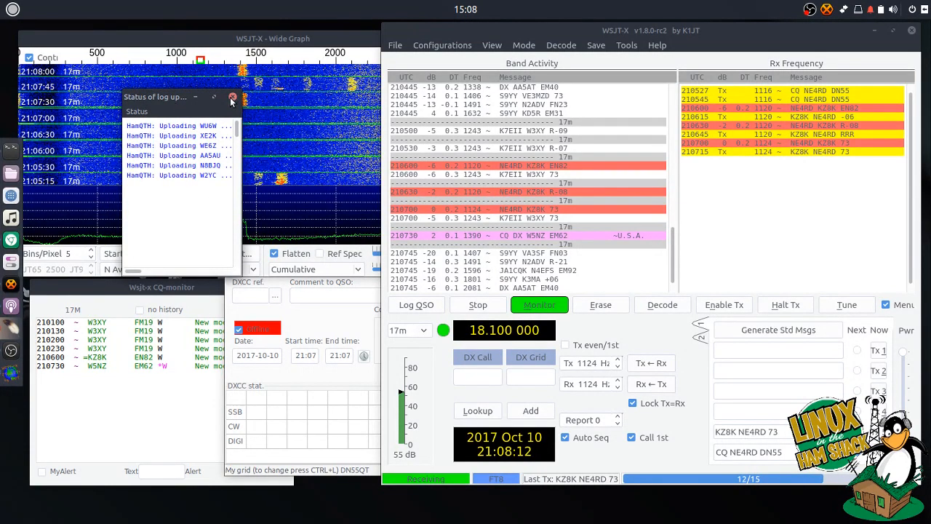
left_click(193, 97)
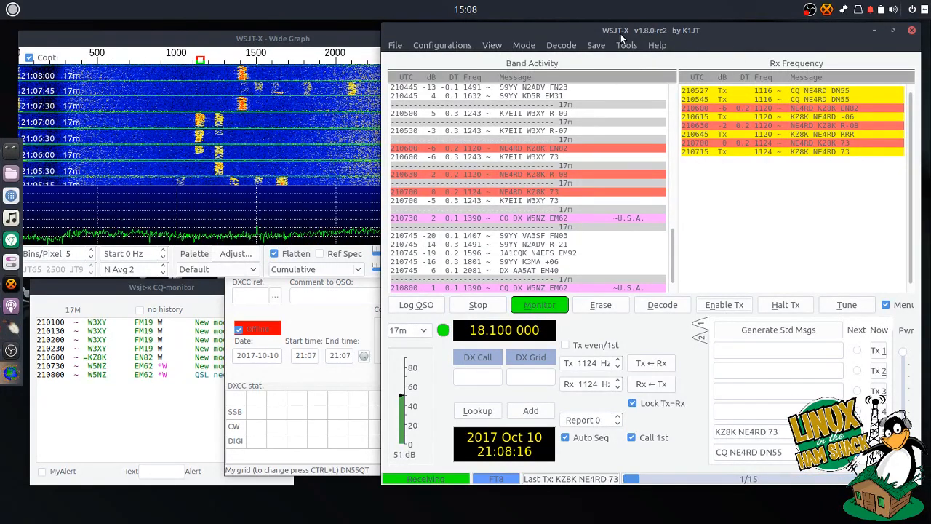
Close WSJT-X and open the QSO list from the CQRLOG New QSO window.
left_click_drag(675, 32, 640, 32)
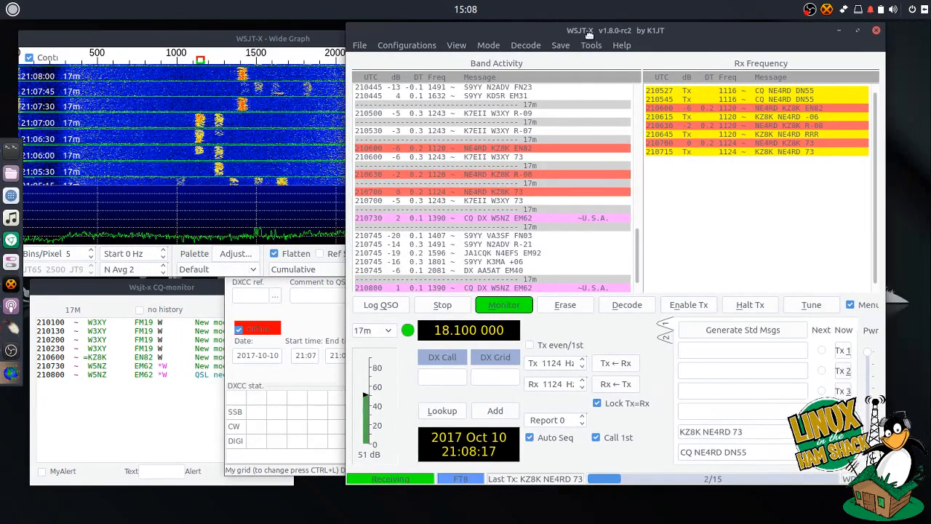
left_click(876, 31)
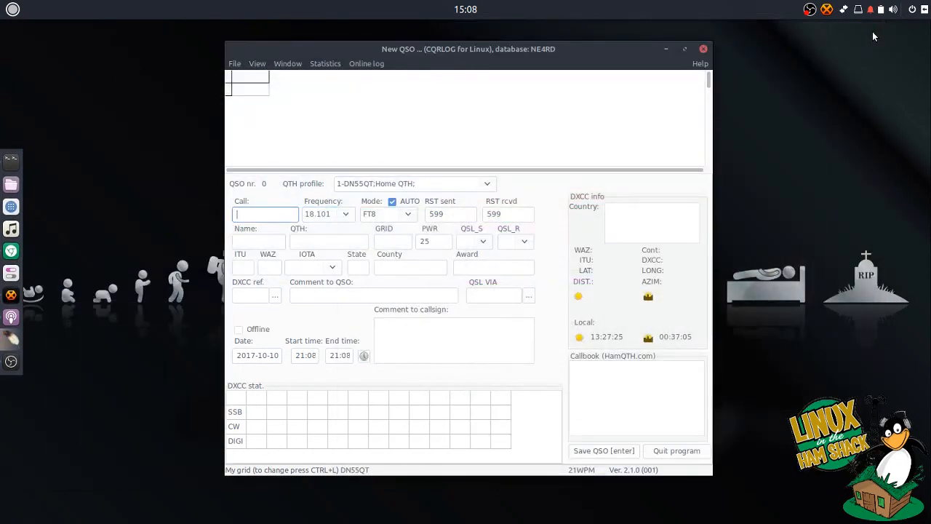
left_click(234, 65)
left_click(245, 113)
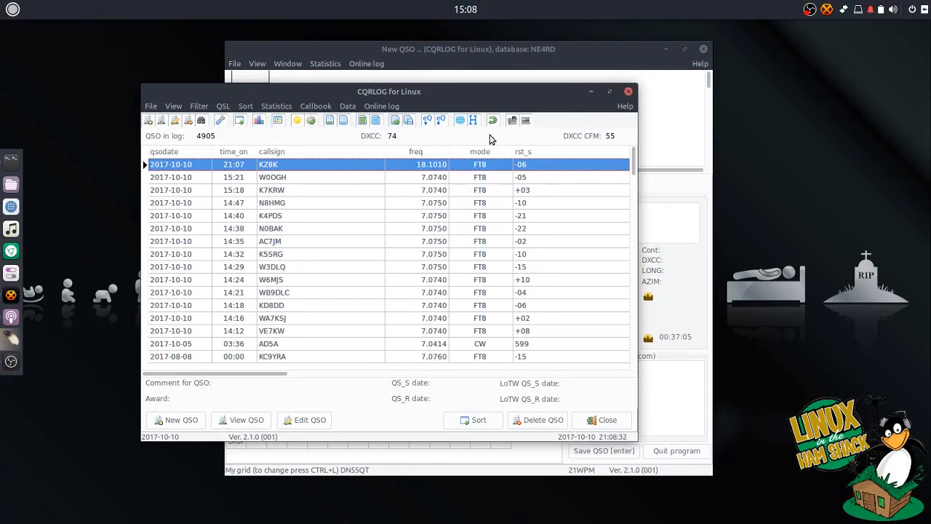
Examine the newest log entry's reports, name, QTH and power across the QSO list columns, and close the list.
left_click_drag(505, 95, 449, 88)
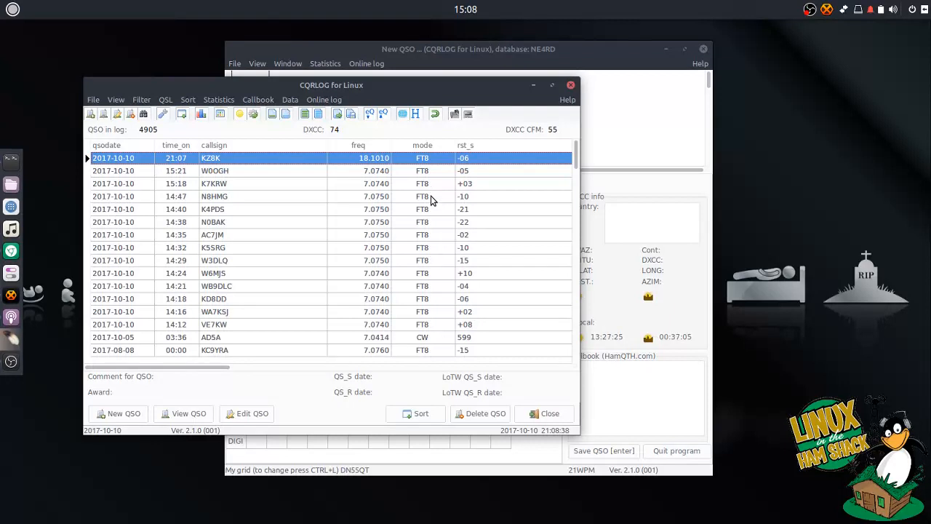
left_click_drag(230, 368, 349, 372)
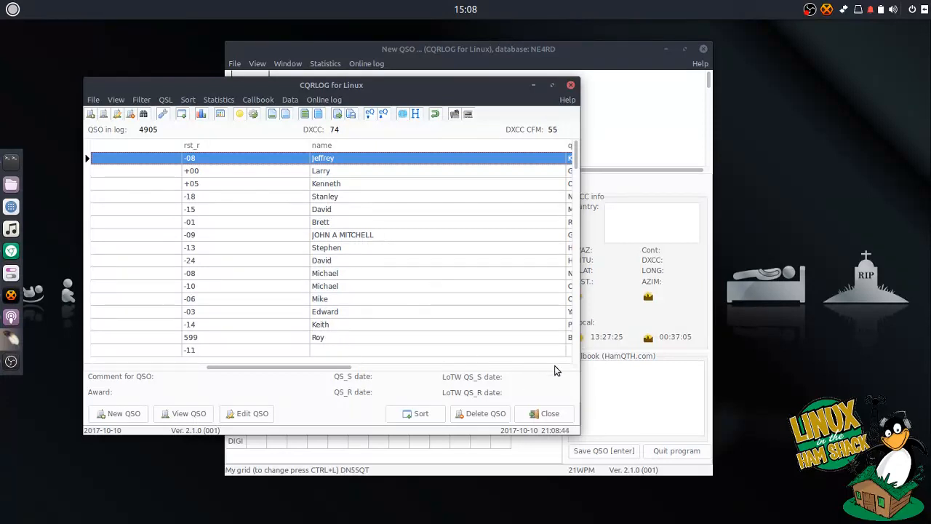
left_click_drag(348, 368, 397, 374)
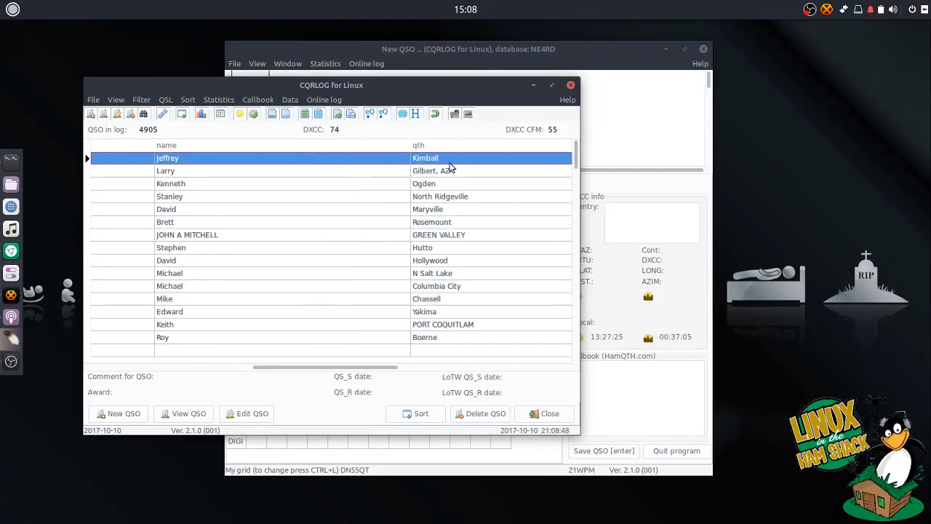
scroll(451, 166, "right", 3)
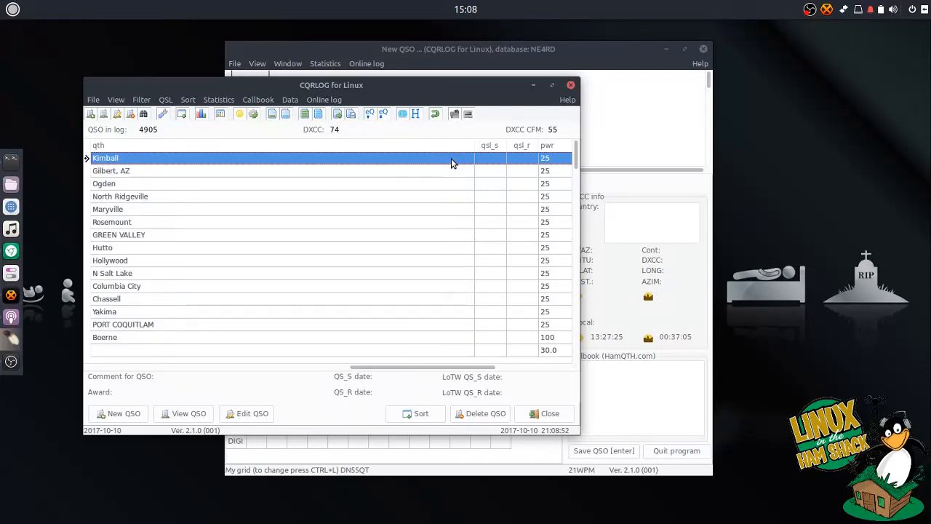
left_click(539, 414)
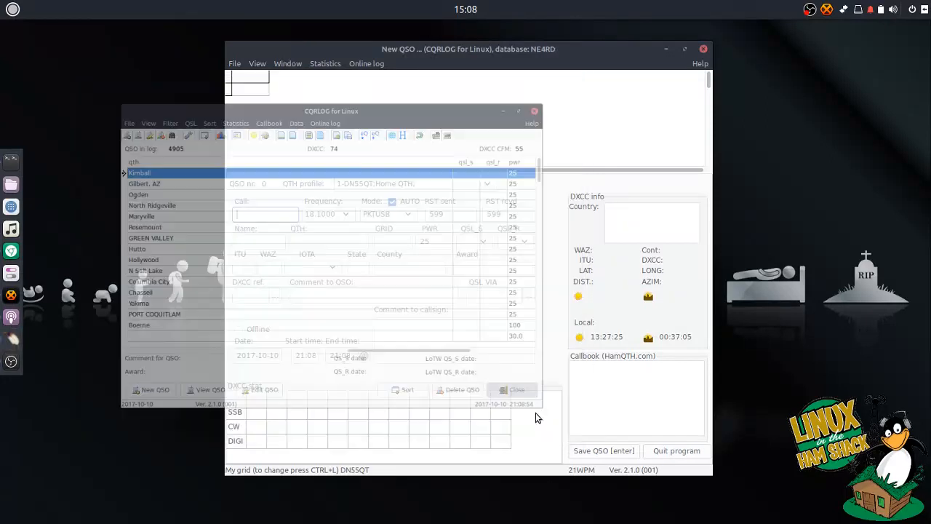
Enable CQRLOG's remote mode for fldigi and shift the fldigi window away from the Signal Browser.
left_click_drag(498, 49, 520, 46)
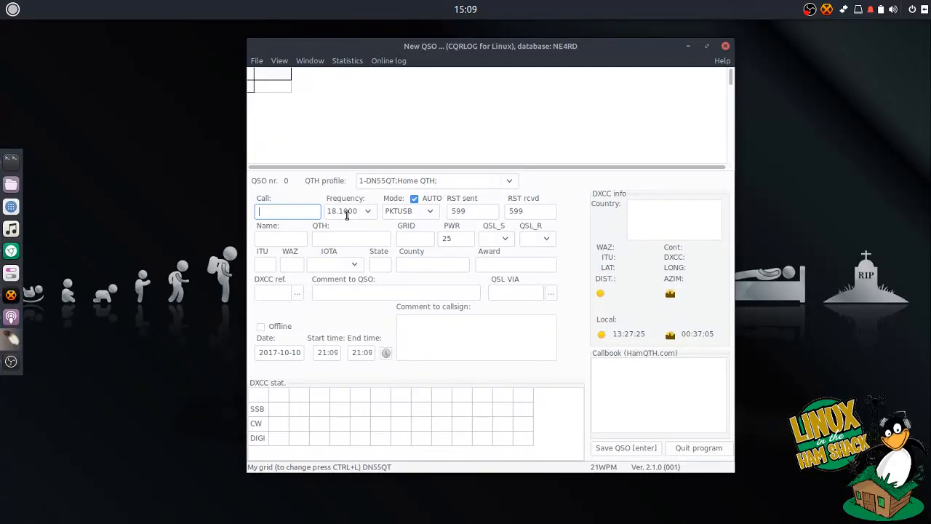
left_click(269, 61)
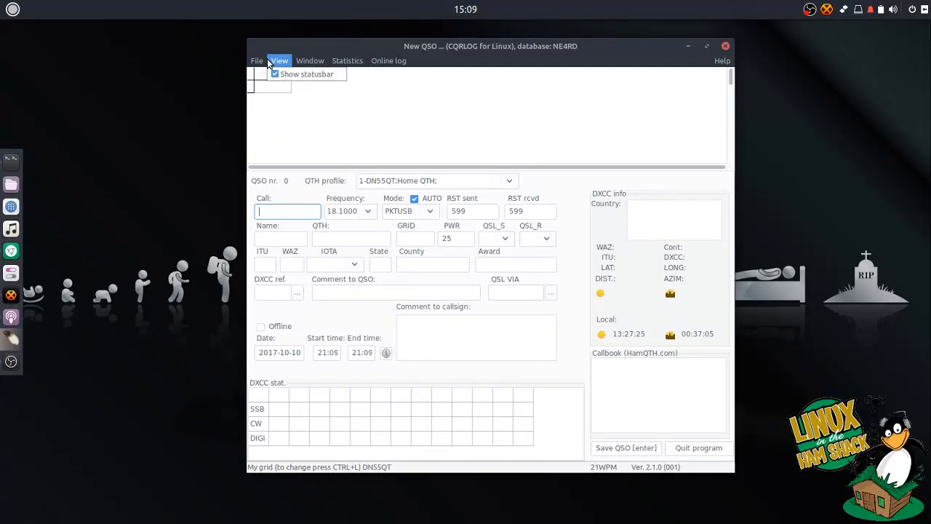
mouse_move(263, 63)
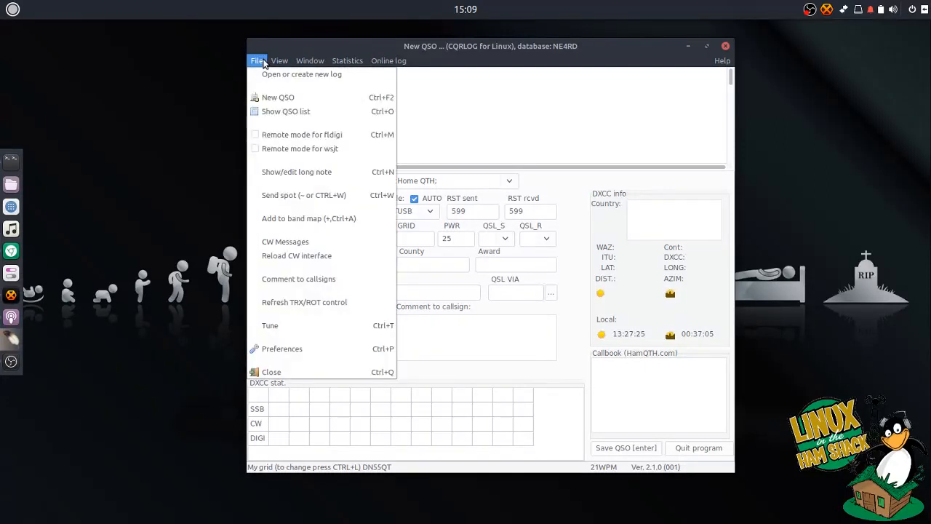
left_click(266, 139)
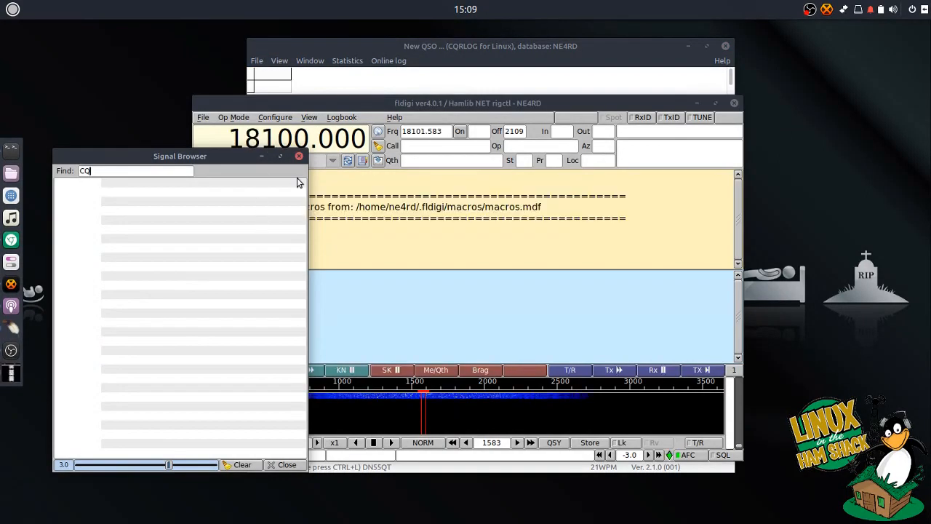
left_click_drag(355, 107, 414, 94)
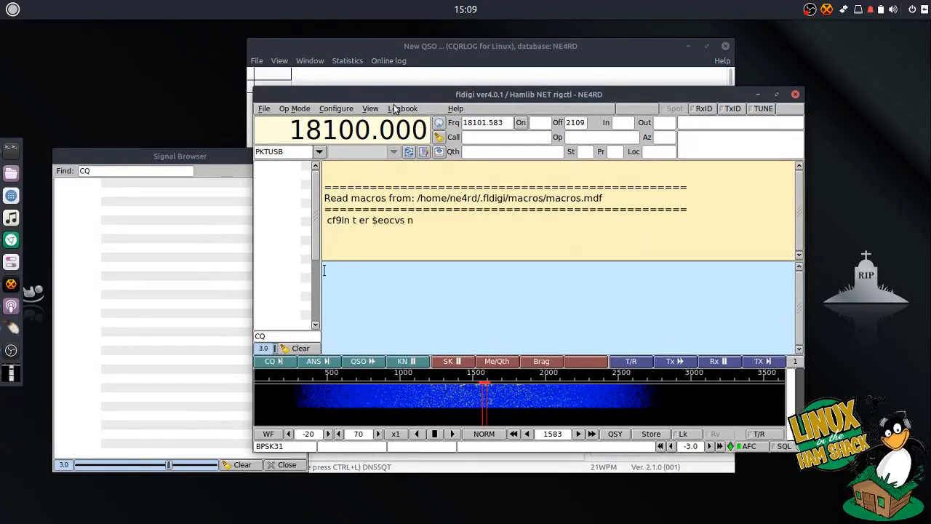
Examine the station and operator details in the fldigi configuration, and close it.
left_click(342, 109)
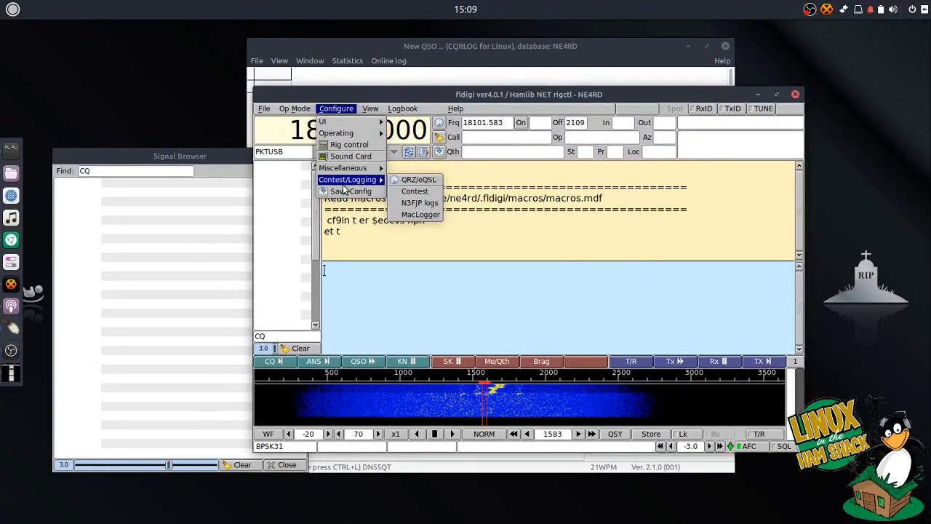
mouse_move(352, 173)
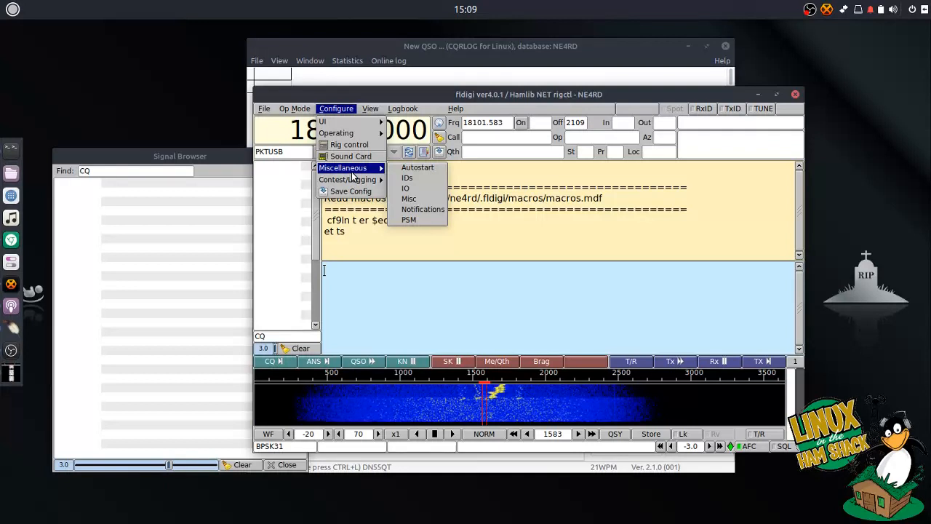
left_click(406, 177)
left_click(383, 144)
mouse_move(468, 133)
left_mouse_down()
mouse_move(486, 131)
mouse_move(470, 131)
left_mouse_up()
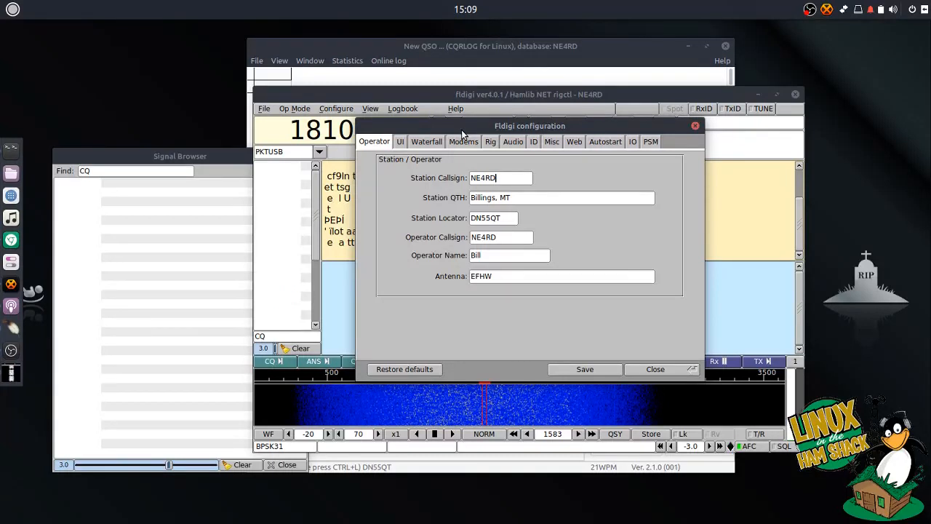
left_click(650, 371)
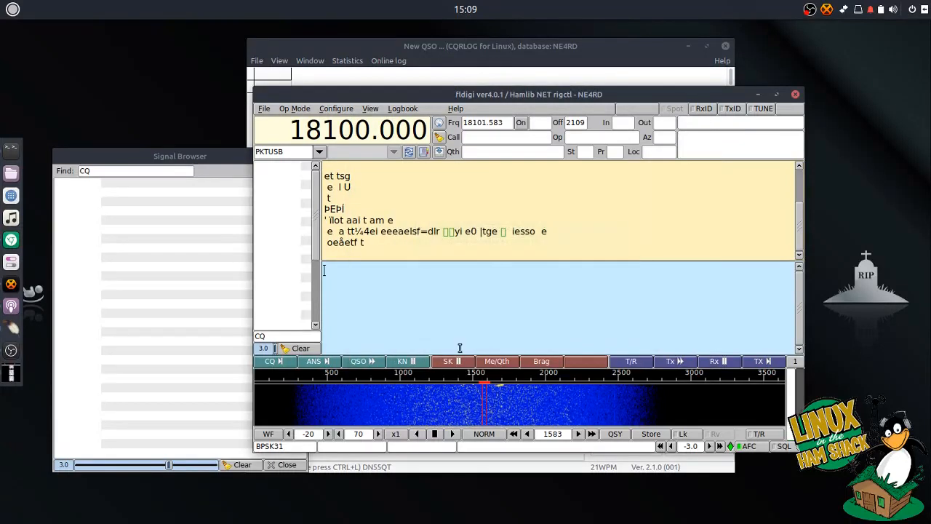
Open fldigi's rig control configuration and examine the Hamlib rig, device and PTT settings.
left_click_drag(453, 99, 389, 94)
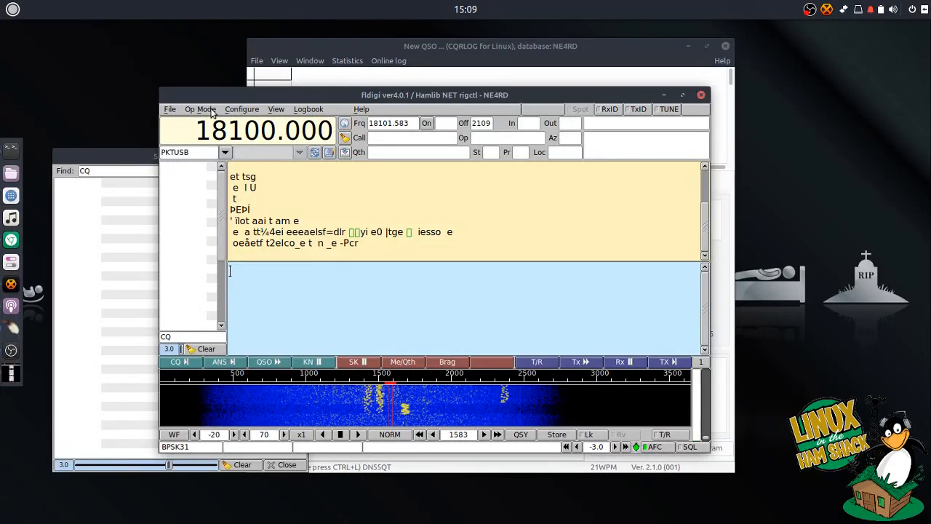
left_click(241, 109)
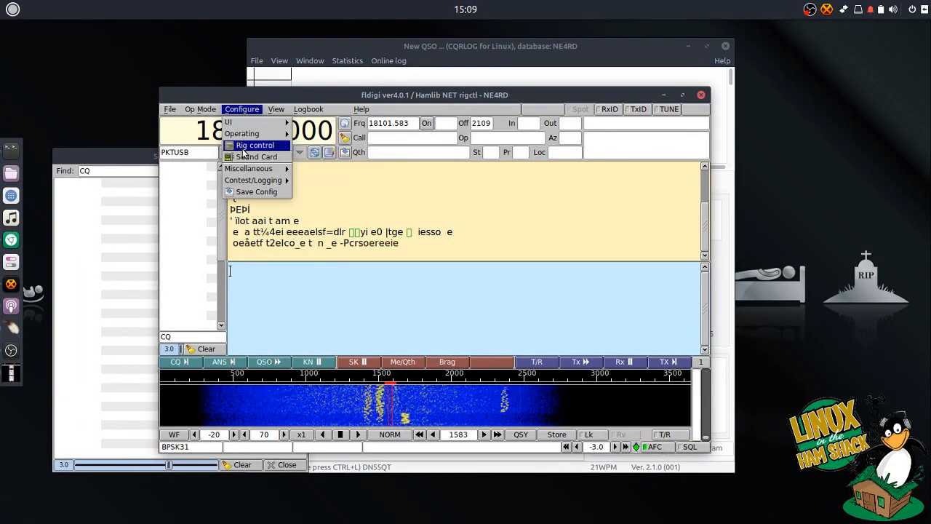
left_click(243, 147)
left_click(318, 161)
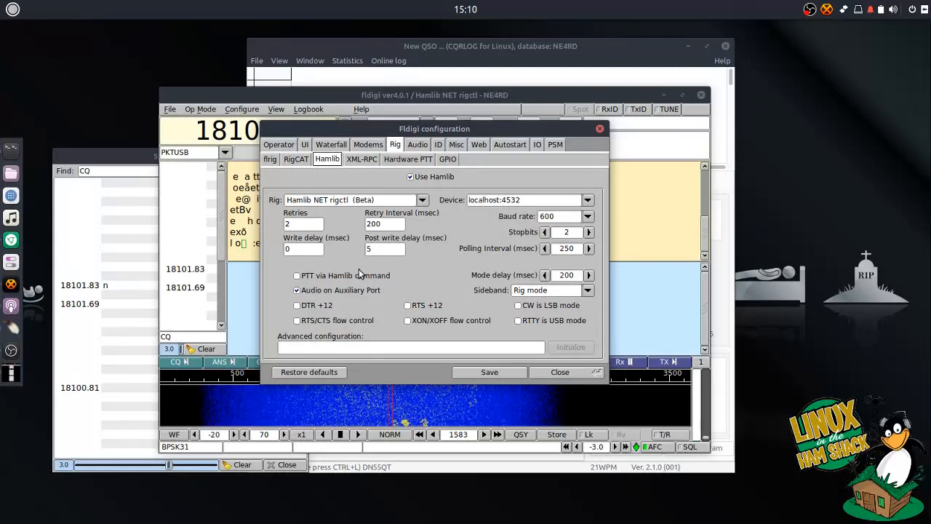
left_click_drag(397, 132, 458, 122)
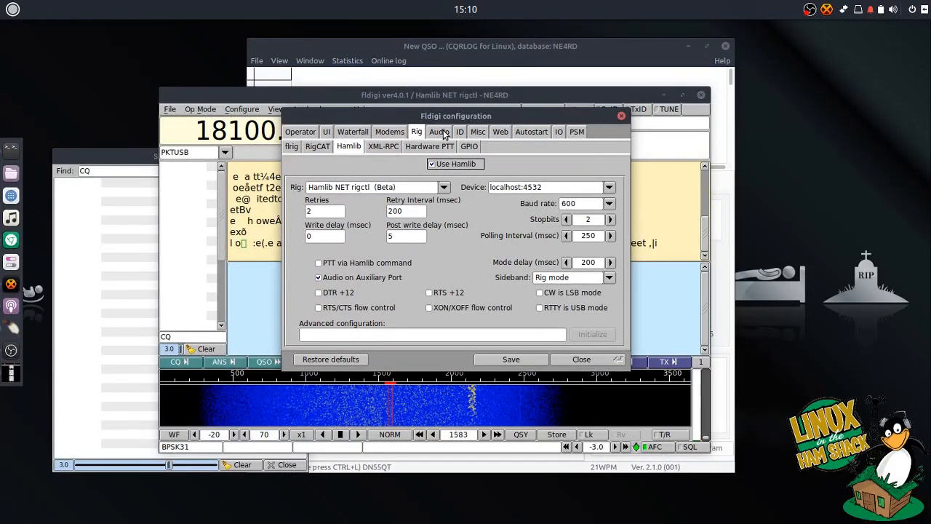
Examine fldigi's audio devices, including the PortAudio capture device choices, and close the configuration without changes.
left_click(441, 133)
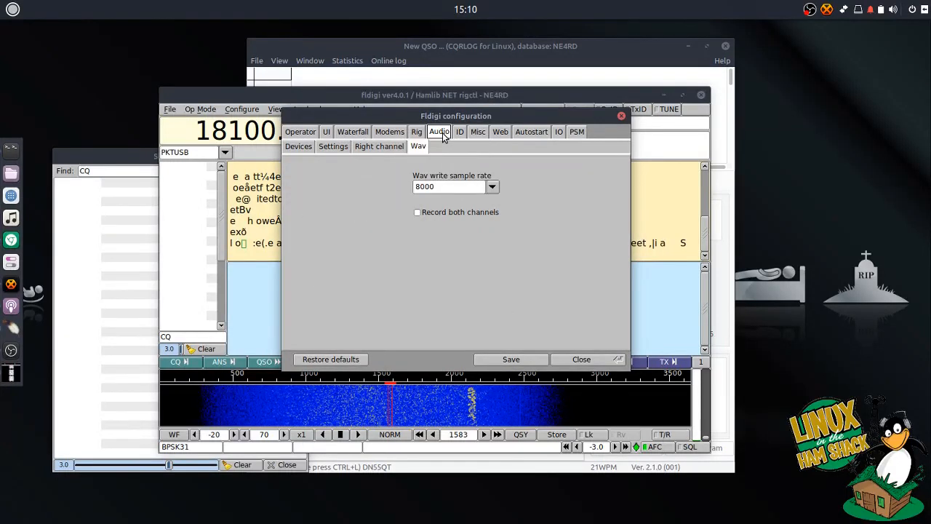
left_click(397, 136)
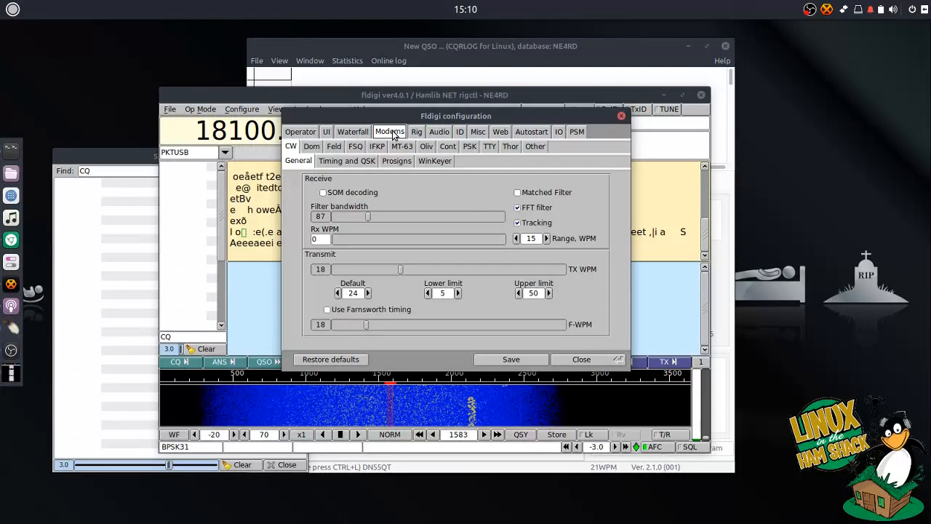
left_click(435, 136)
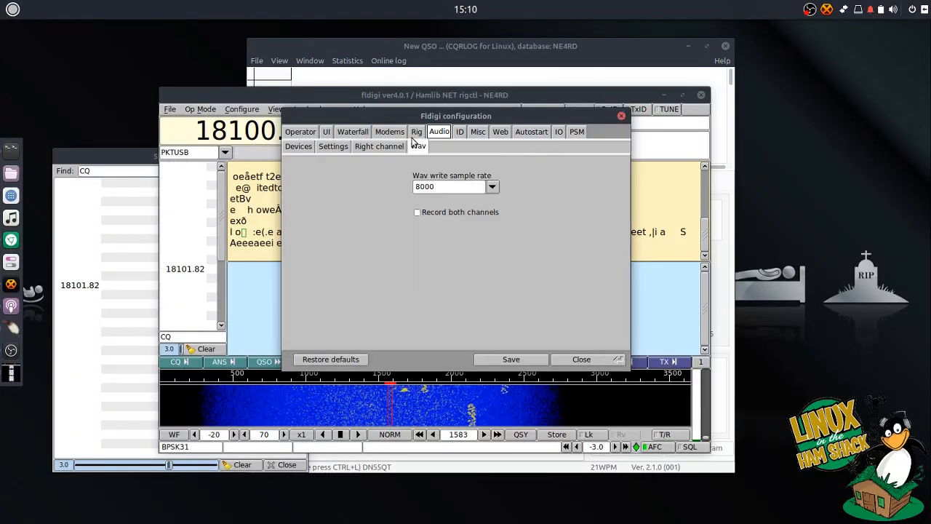
left_click(300, 146)
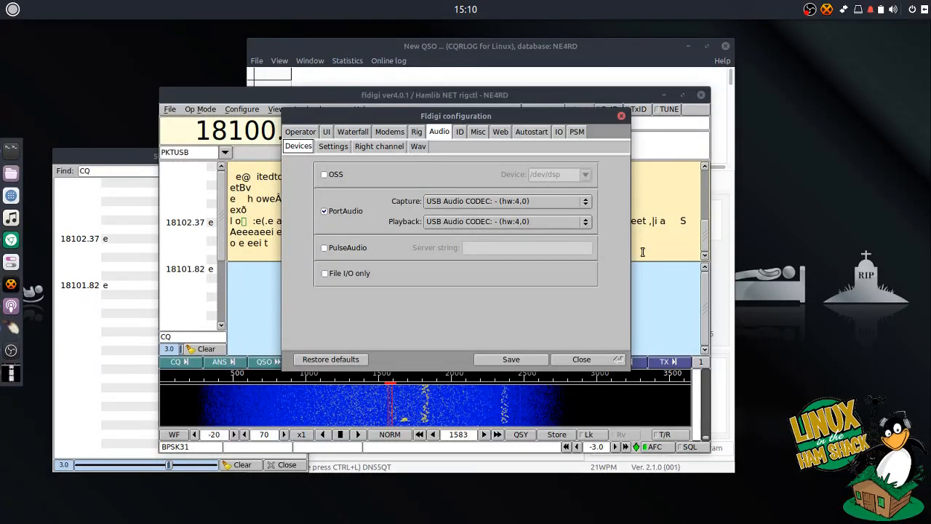
left_click(585, 202)
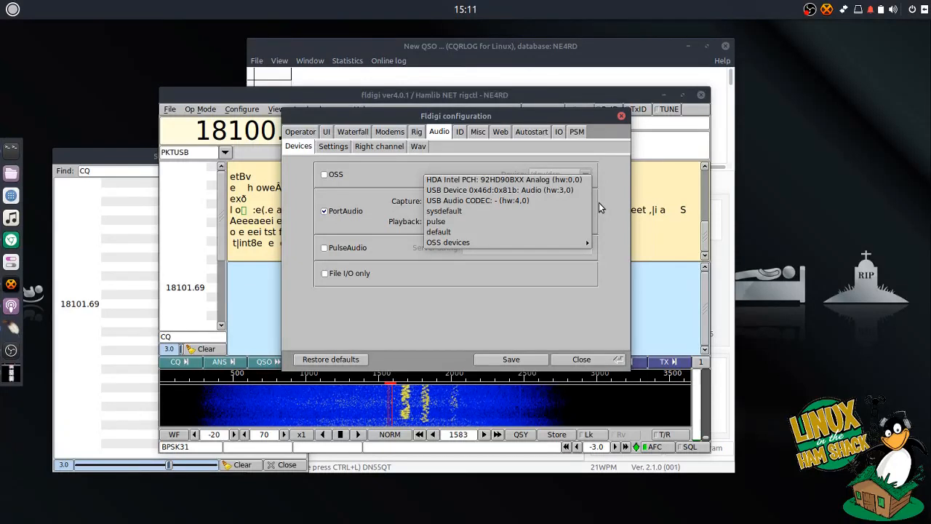
left_click(586, 200)
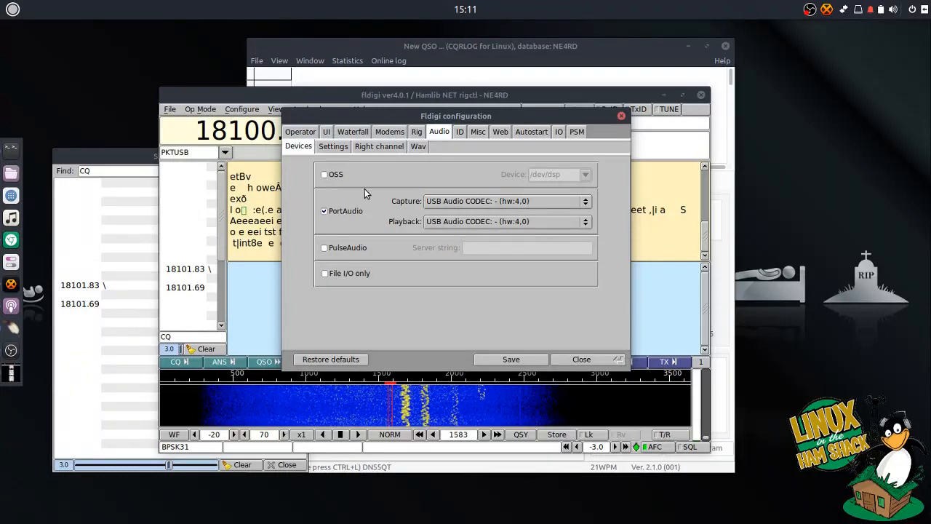
left_click(621, 116)
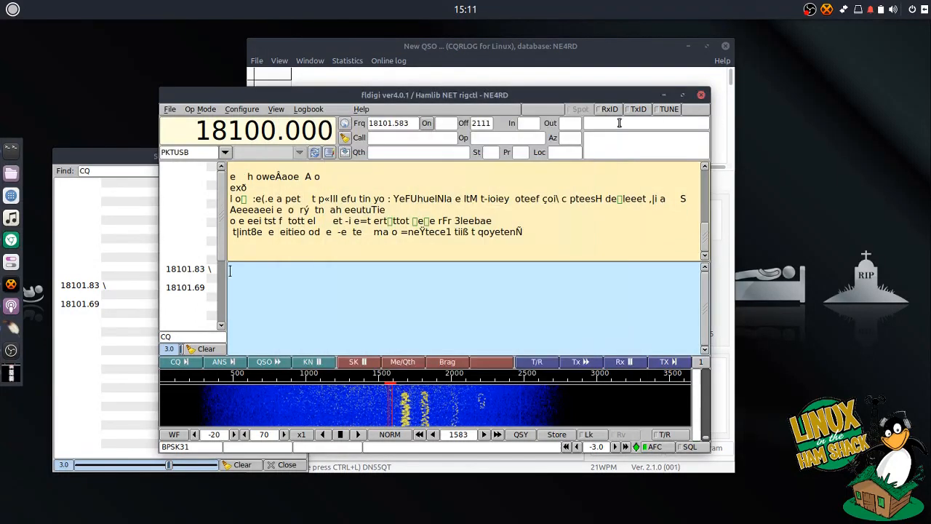
left_click_drag(509, 100, 522, 93)
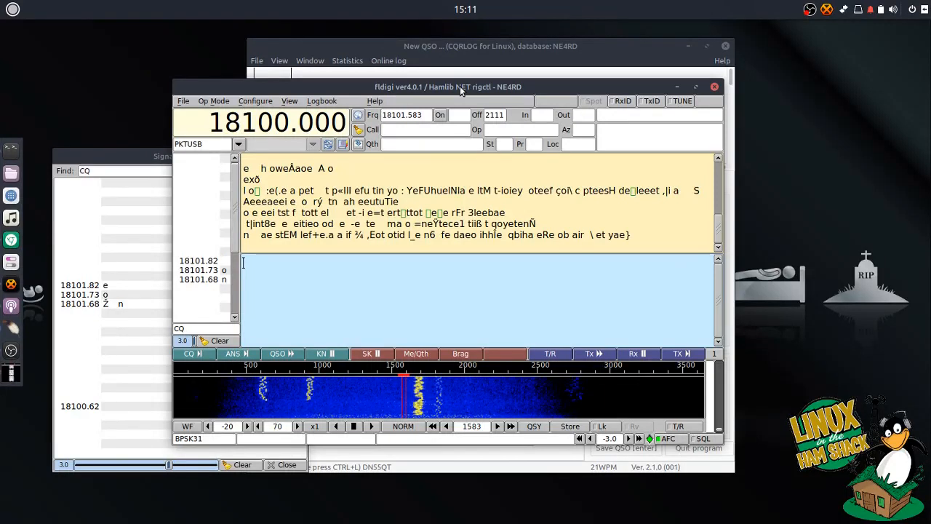
left_click_drag(461, 90, 448, 85)
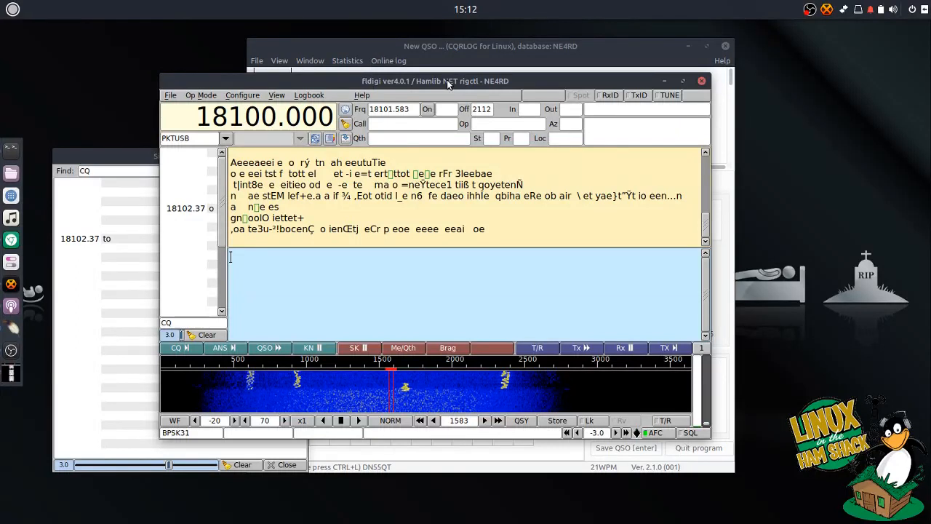
left_click_drag(447, 84, 425, 81)
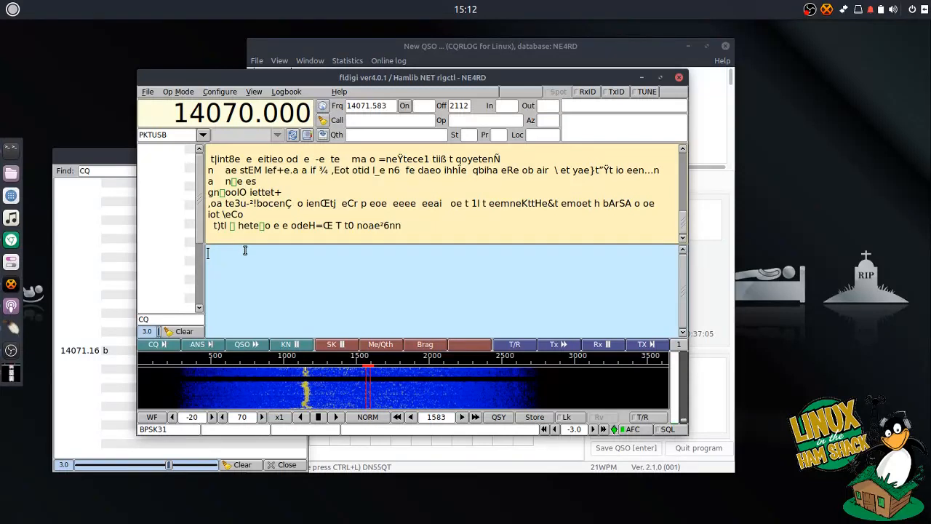
Tune the waterfall to the signal at about 1152 Hz and arrange fldigi and the Signal Browser side by side.
left_click(306, 399)
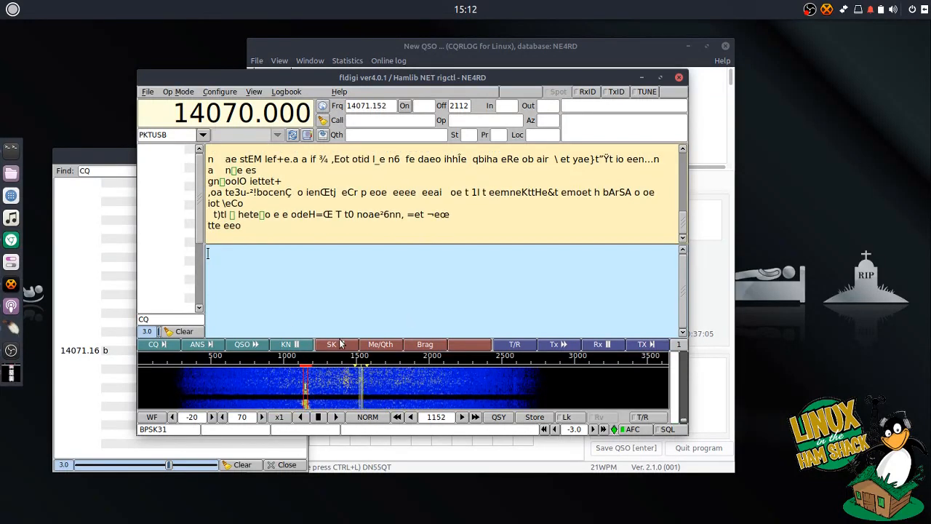
left_click_drag(268, 75, 444, 122)
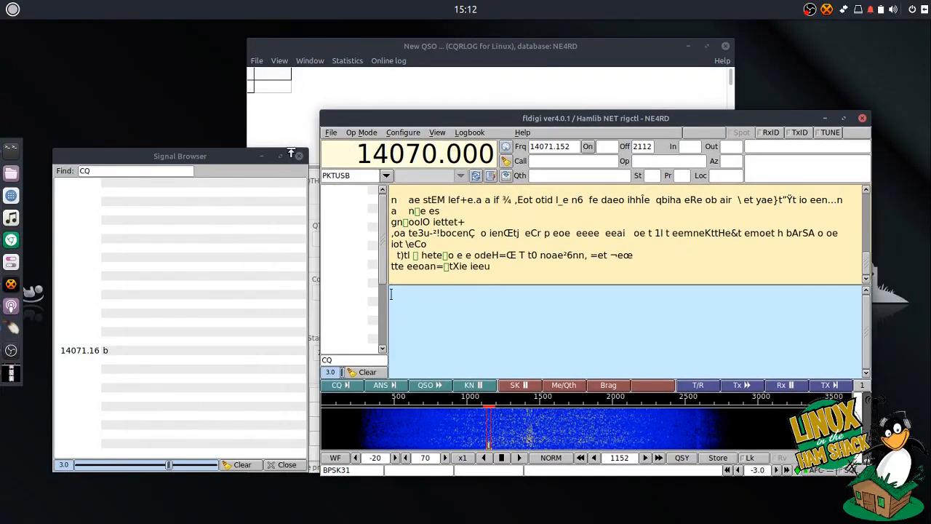
left_click_drag(202, 158, 190, 110)
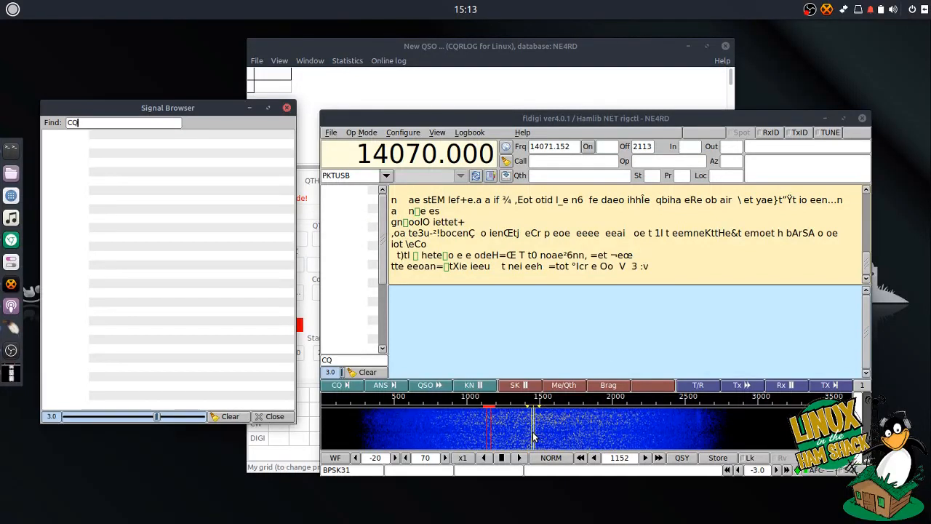
Tune to a clear spot at about 1648 Hz on the waterfall and call CQ twice in BPSK31.
left_click(535, 429)
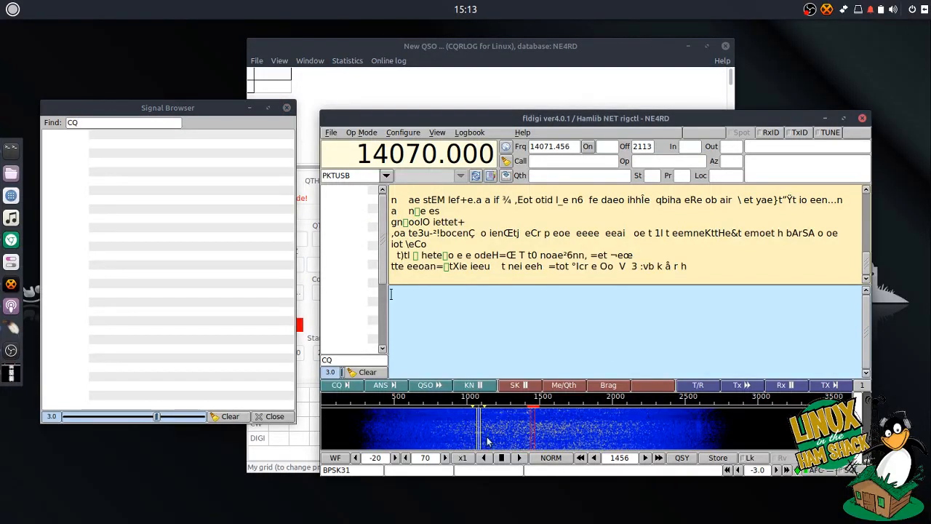
left_click(531, 431)
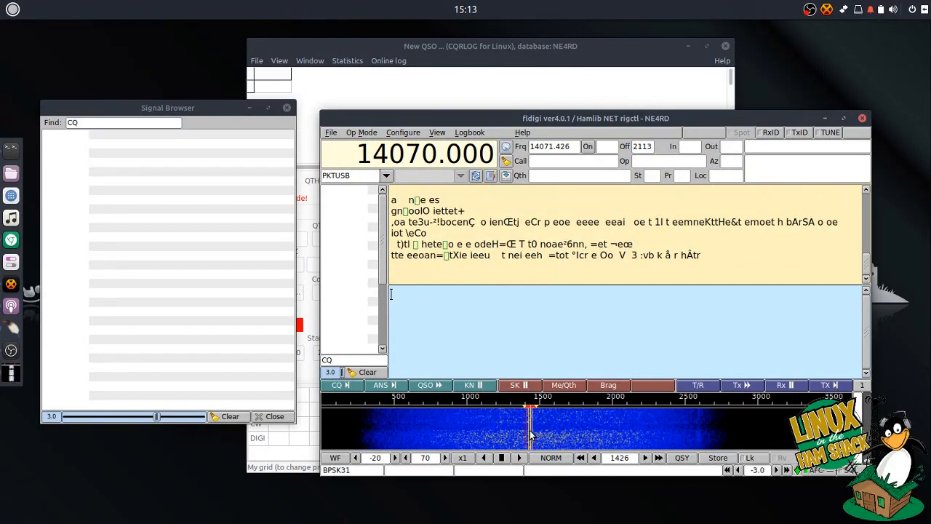
left_click(582, 435)
left_click(564, 431)
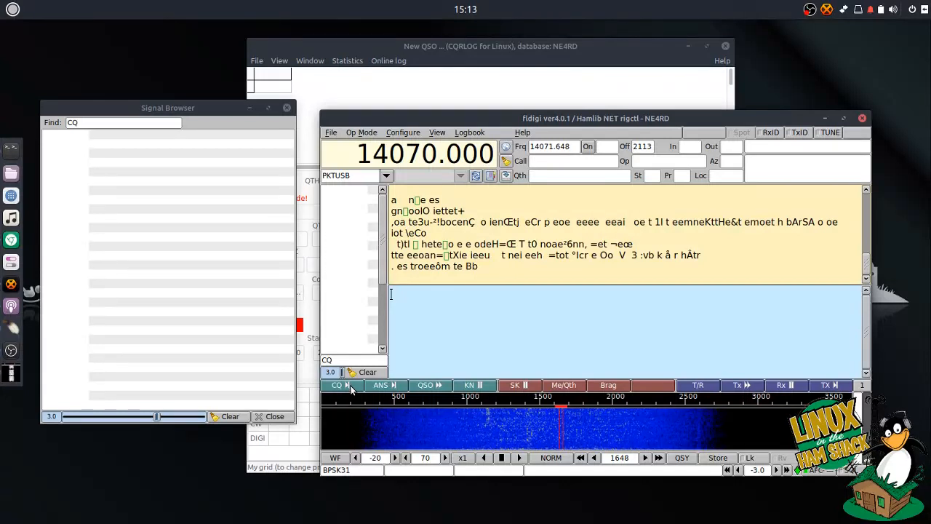
left_click(350, 386)
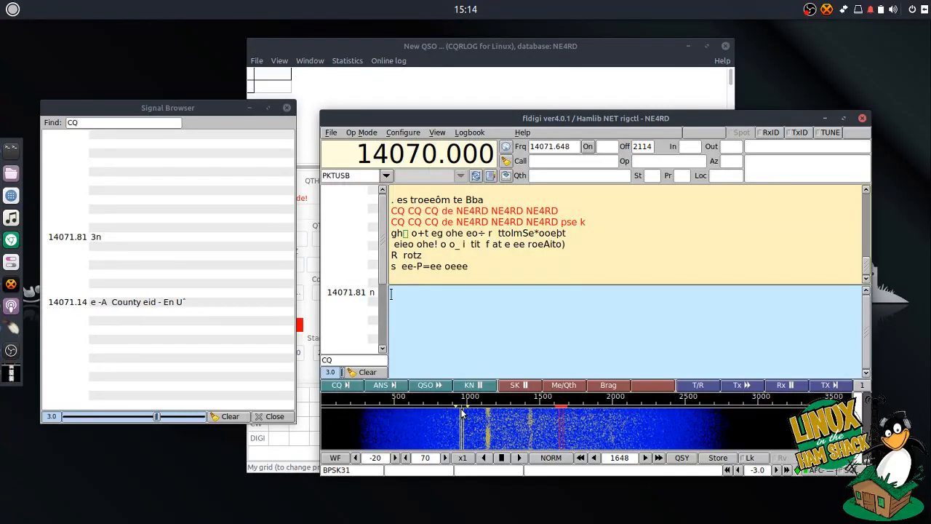
left_click(351, 387)
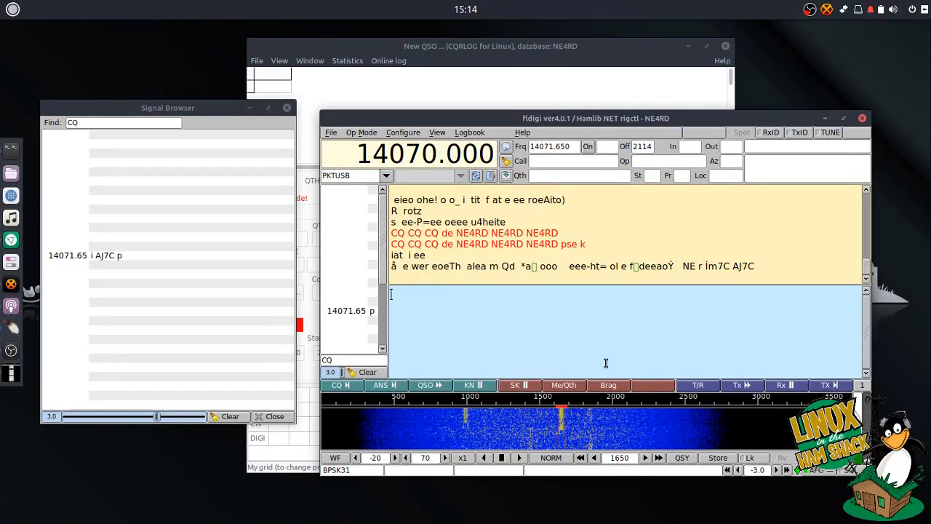
Capture the replying station's callsign from the received text into the log entry and send it the answer macro.
double_click(742, 266)
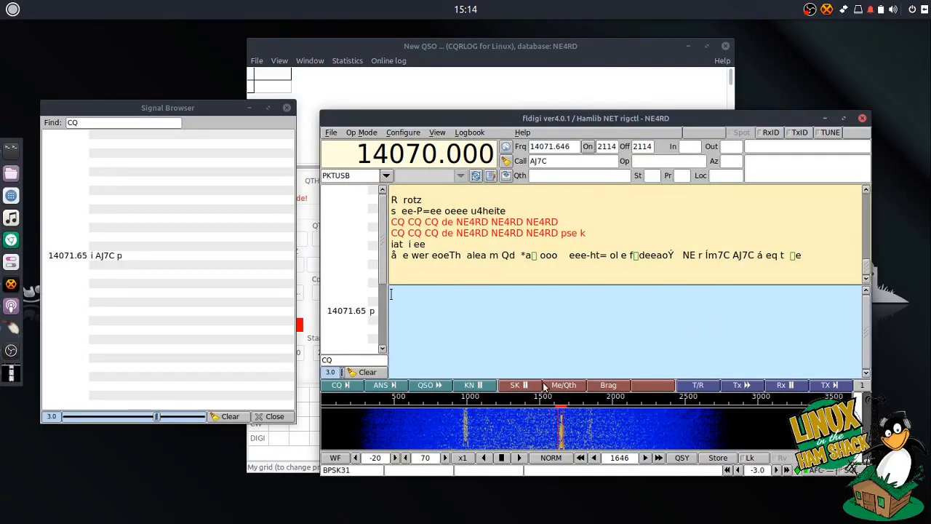
left_click(386, 385)
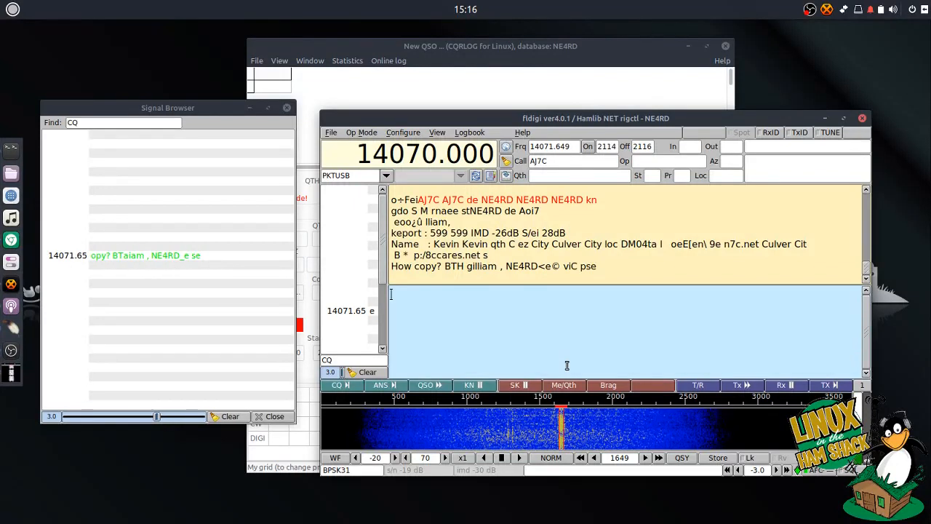
Start a QSO reply greeting the operator by first name and send "Getting partial copy on you. Doing a Youtube video for fldigi and cqrlog".
left_click(435, 386)
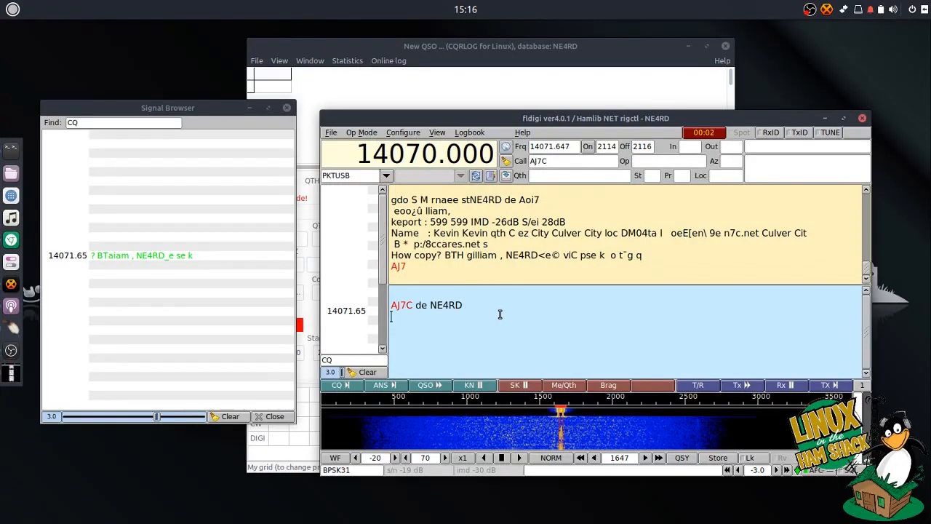
type("Hi Kevin,")
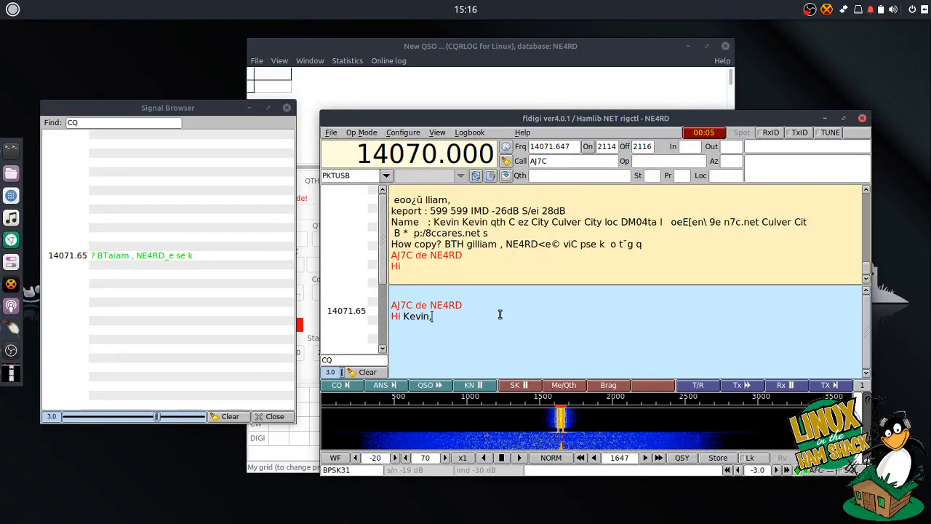
key("Return")
type("Getting partial ")
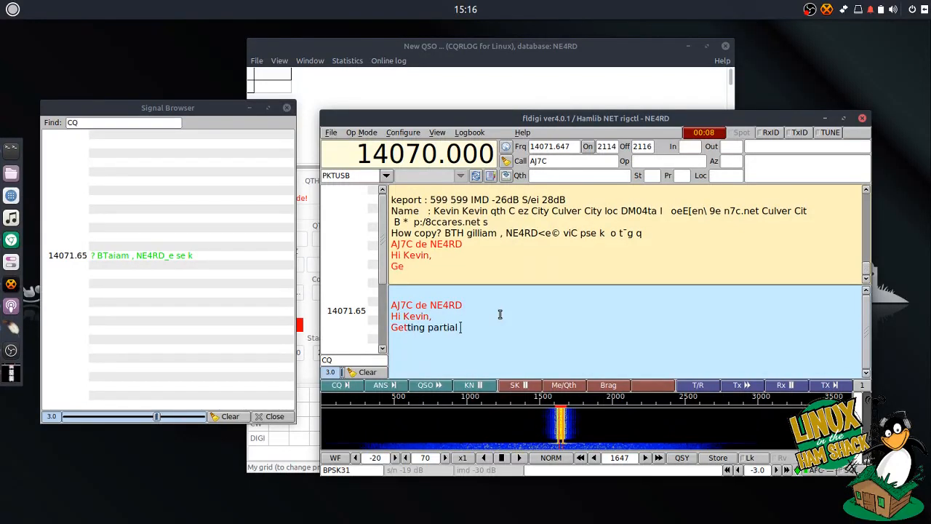
type("copy on you.  Doip")
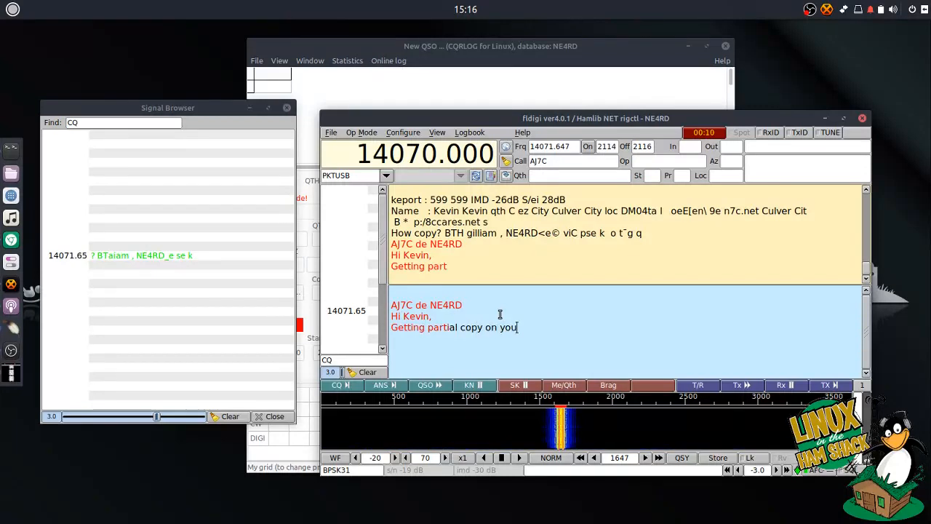
key("BackSpace")
key("BackSpace")
type("ing")
type(" a Yout")
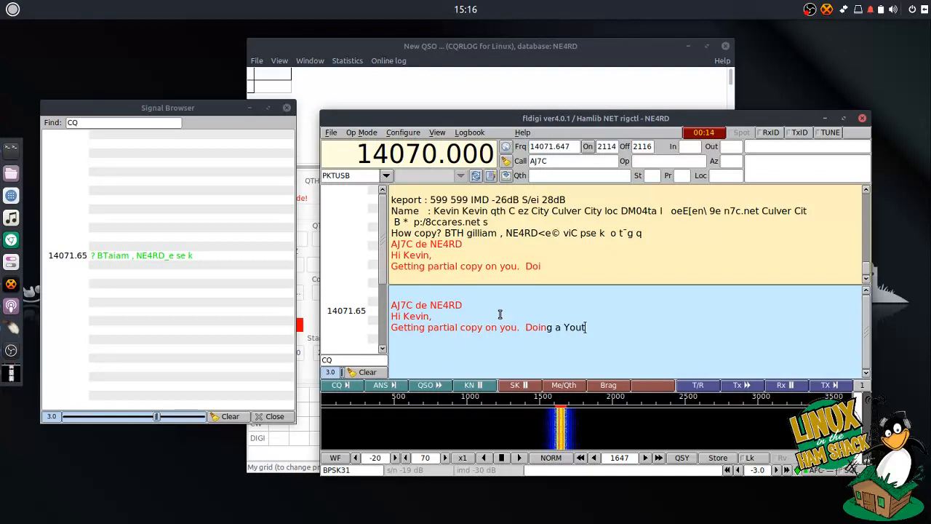
type("ube video")
key("Return")
type("fo")
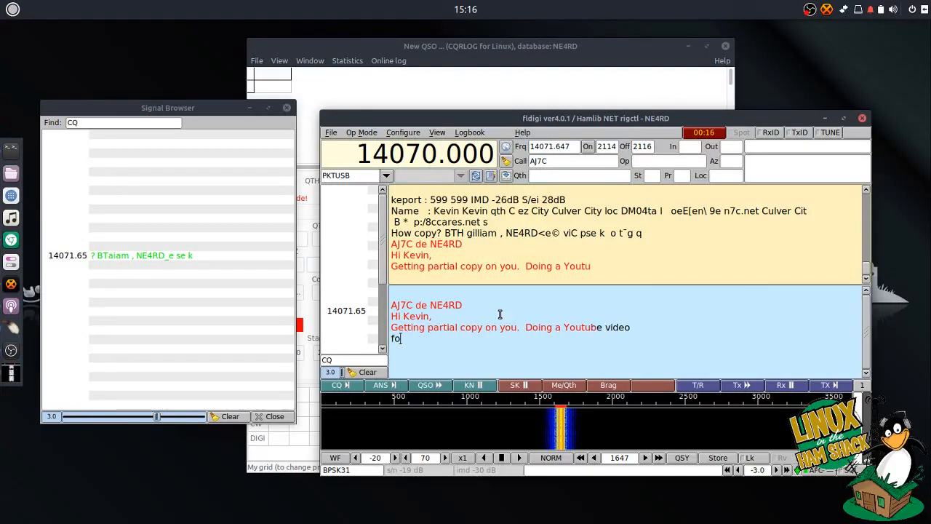
type("r fldigi and cqrlo")
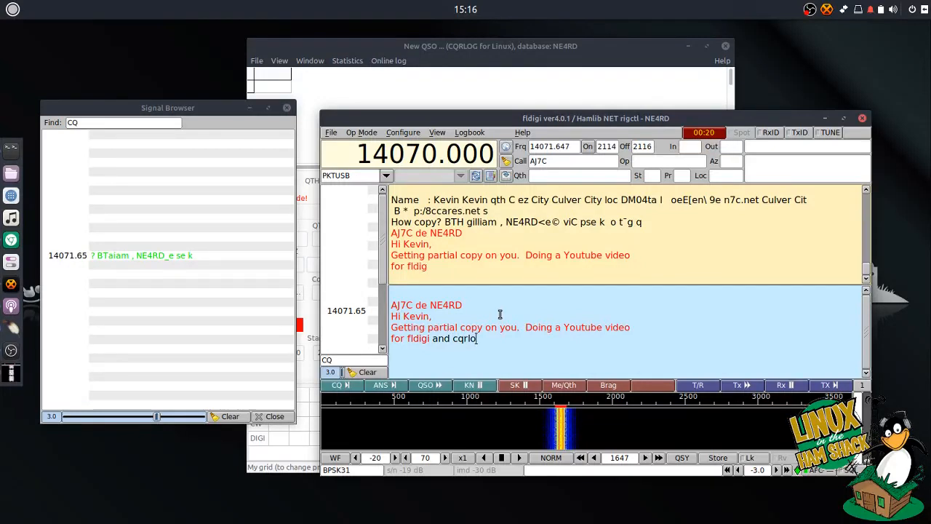
Send the signal report as "RST 559 559 559" and the locator as "LOC DN55QT DN55QT".
type("g. RST")
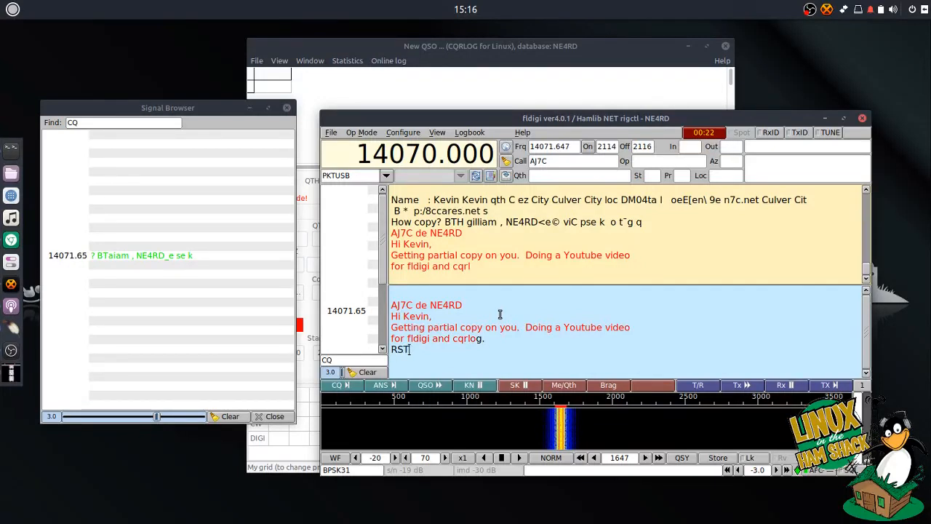
type(" 559")
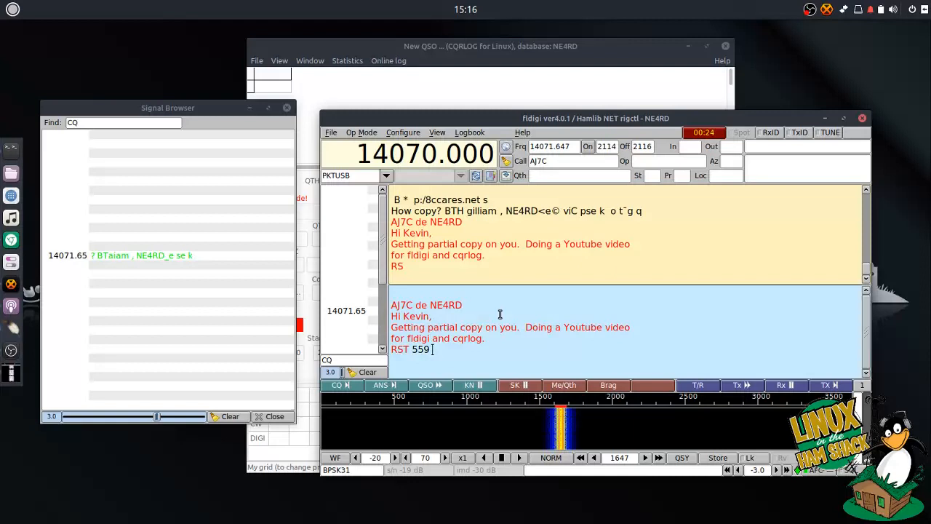
type(" 559 559")
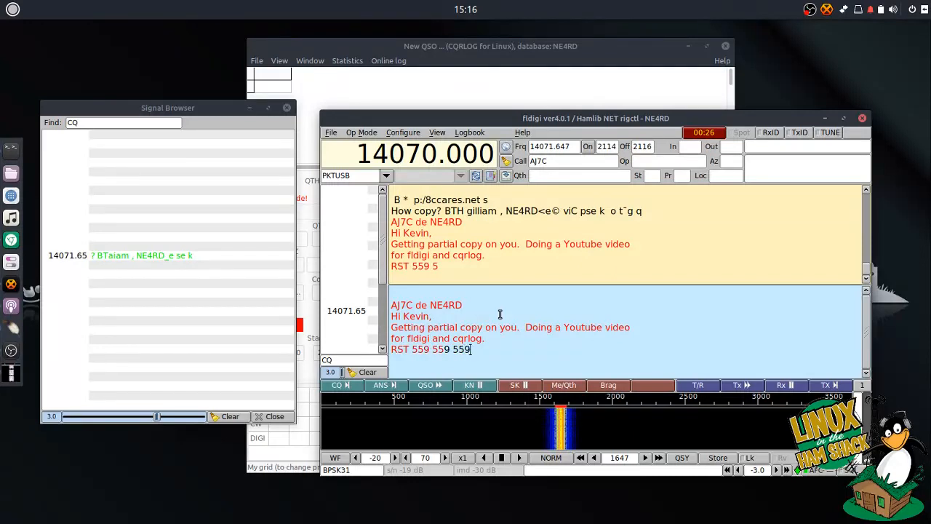
key("Return")
type("LOC DN")
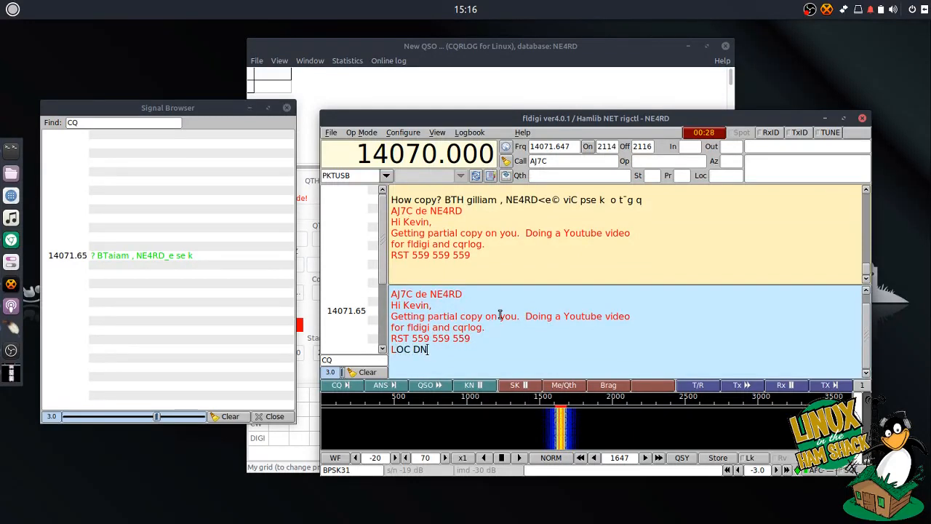
type("55QT DN55QT")
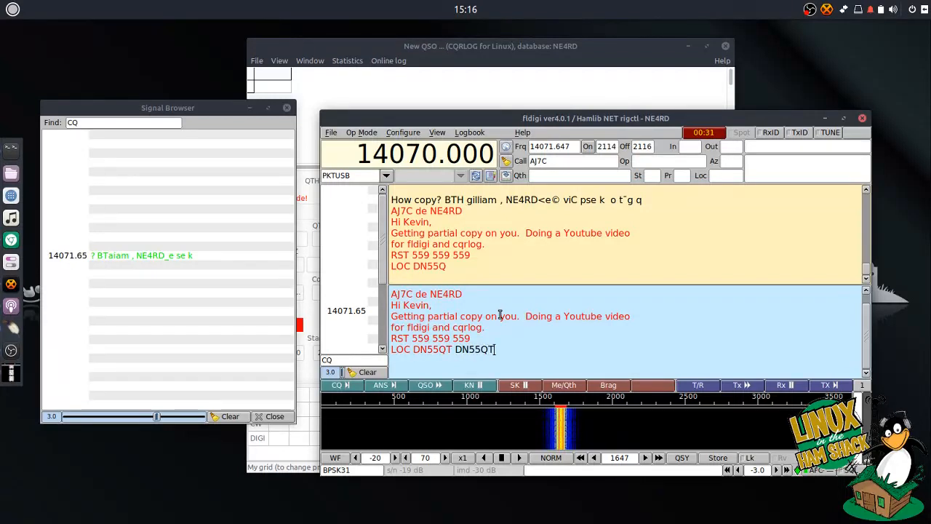
Send "Billings, Montana" twice, ask "How Copy?" and hand over to the other station with the KN macro.
key("Return")
type("Billings, Montan")
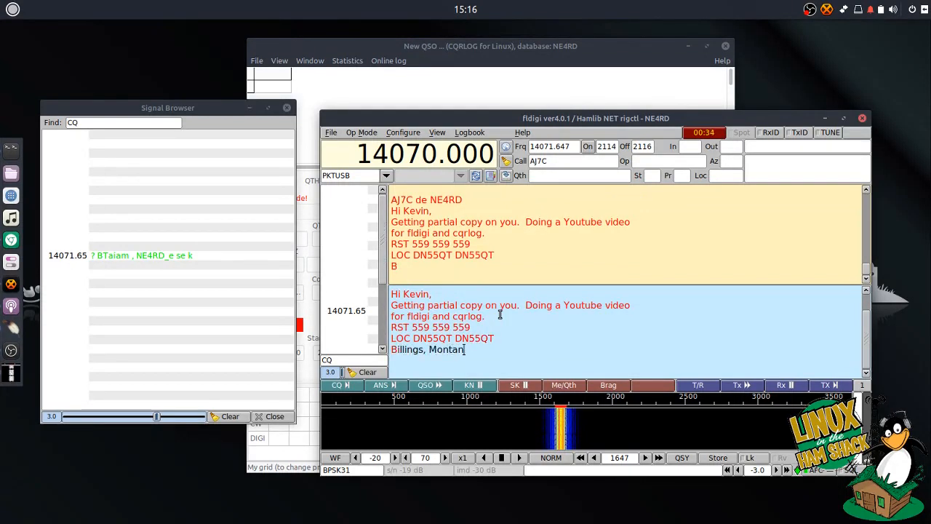
type("a Billin")
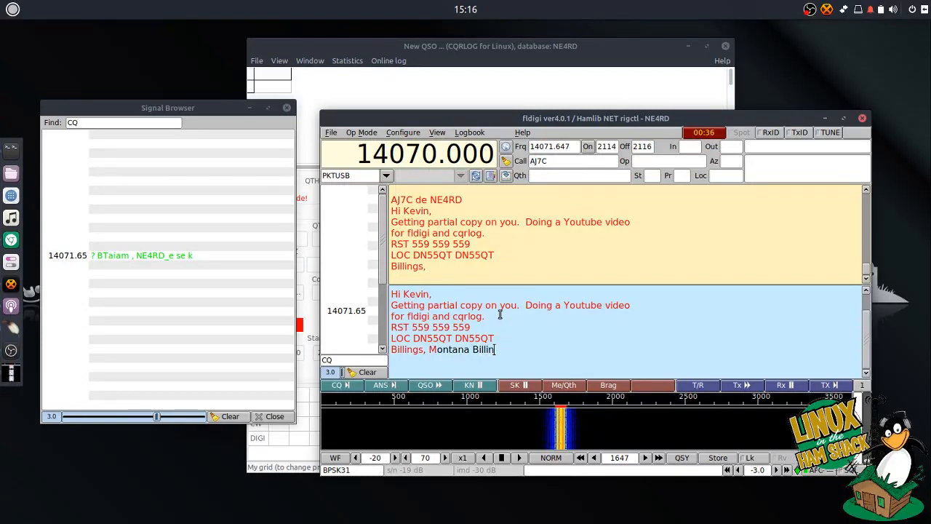
type("gs, Montana")
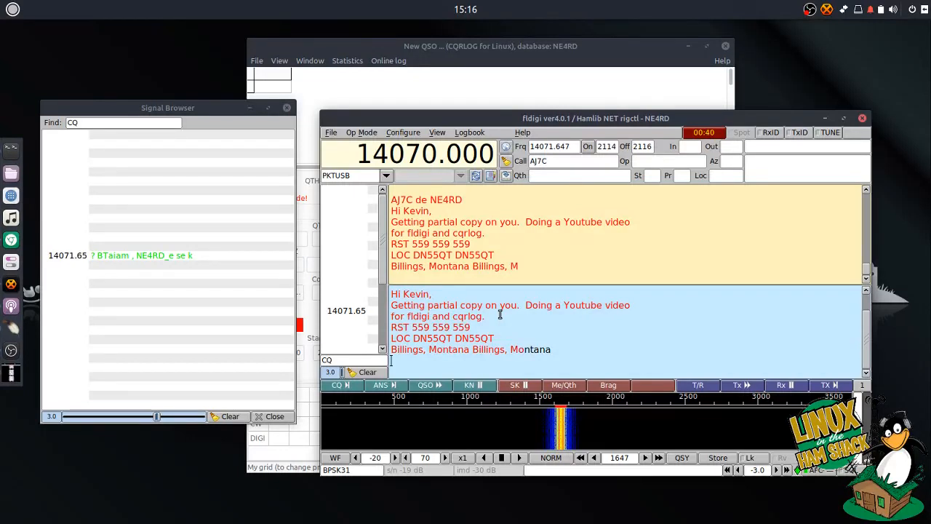
key("Return")
type("How Copy?")
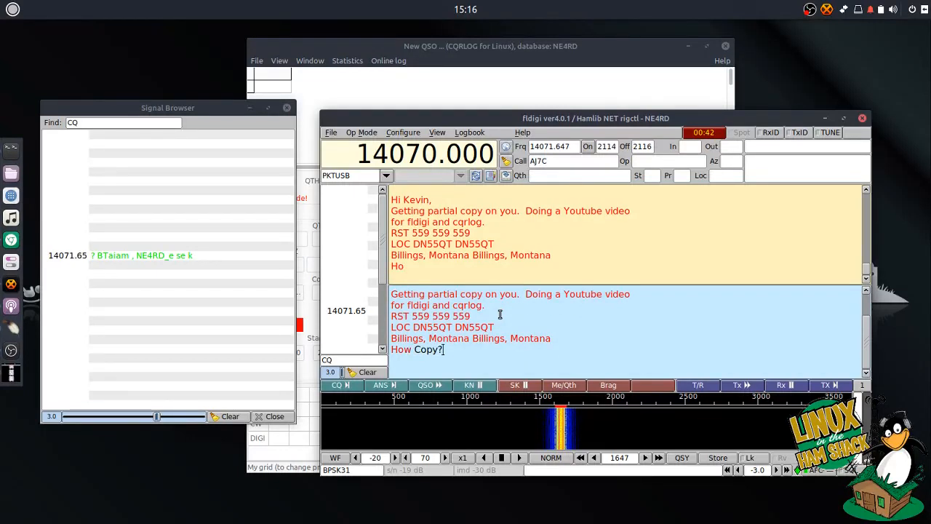
left_click(479, 384)
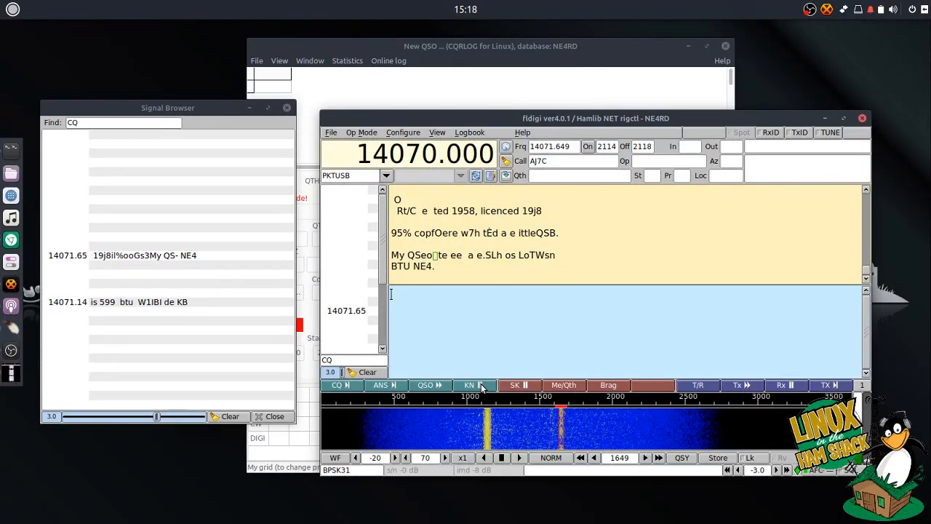
Send a second QSO reply mentioning lots of QSB here as well, about 70% copy, and being licensed in 1994.
left_click(427, 385)
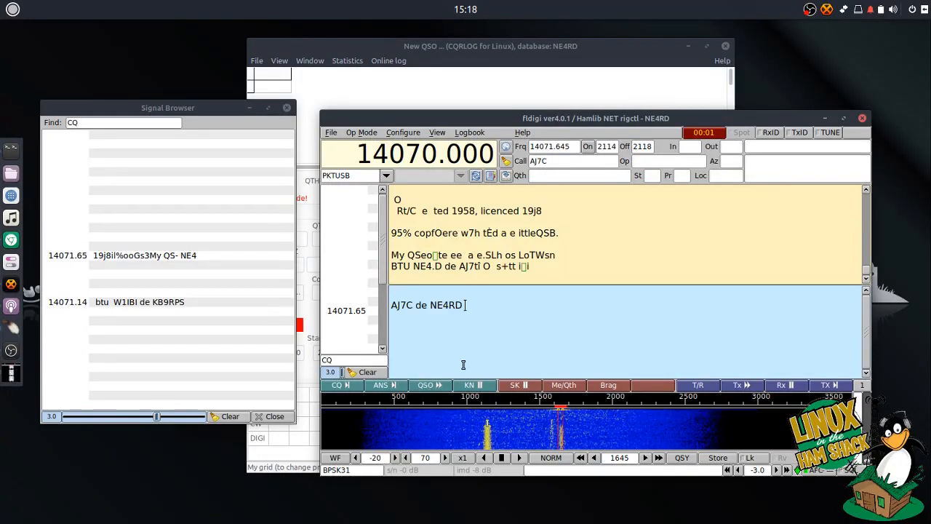
key("Return")
type("FB K")
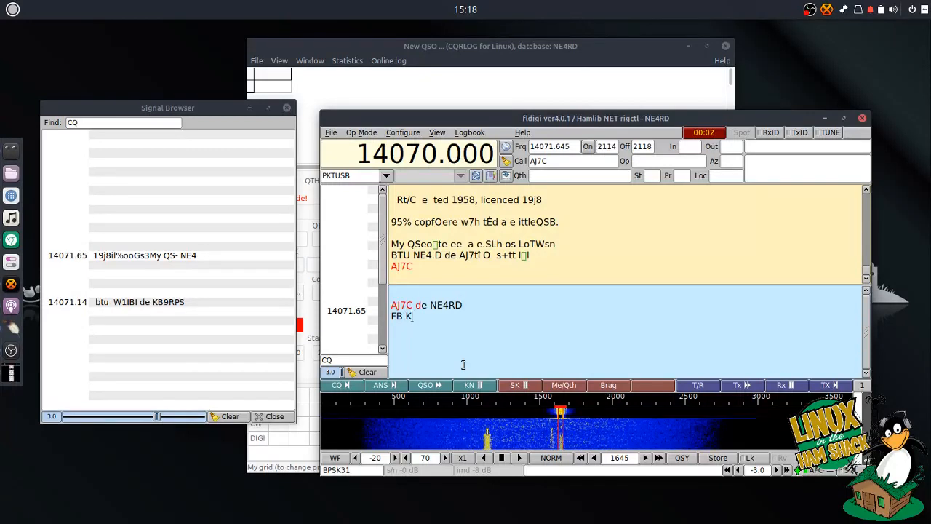
type("evin, lot")
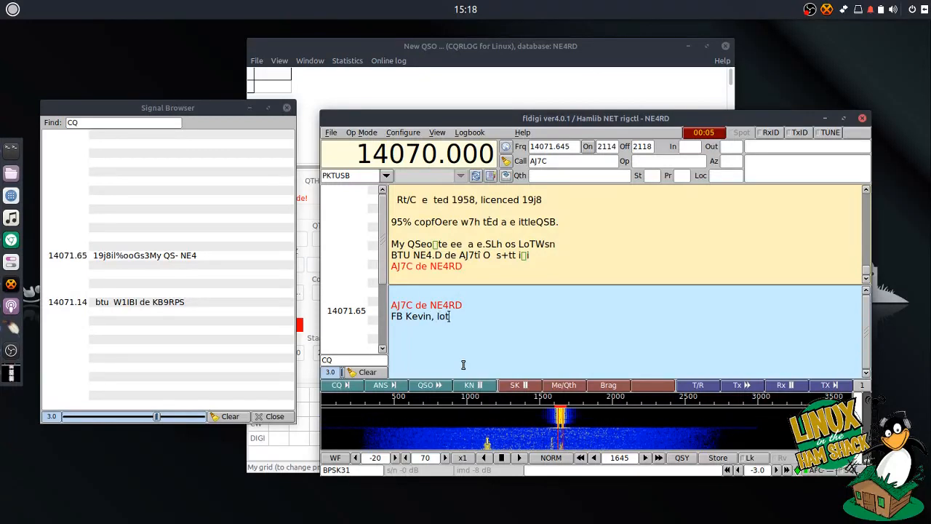
type("s of QSB QSB here as well")
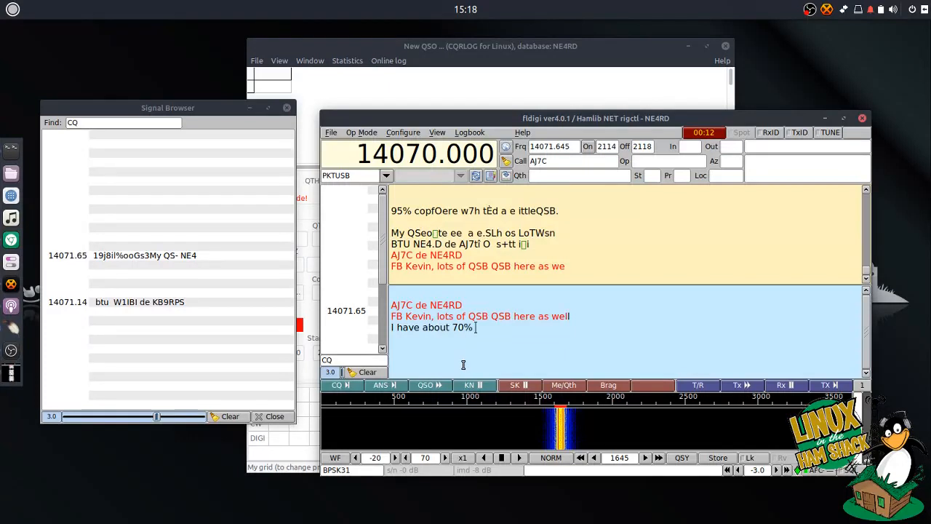
type("% copy on you.")
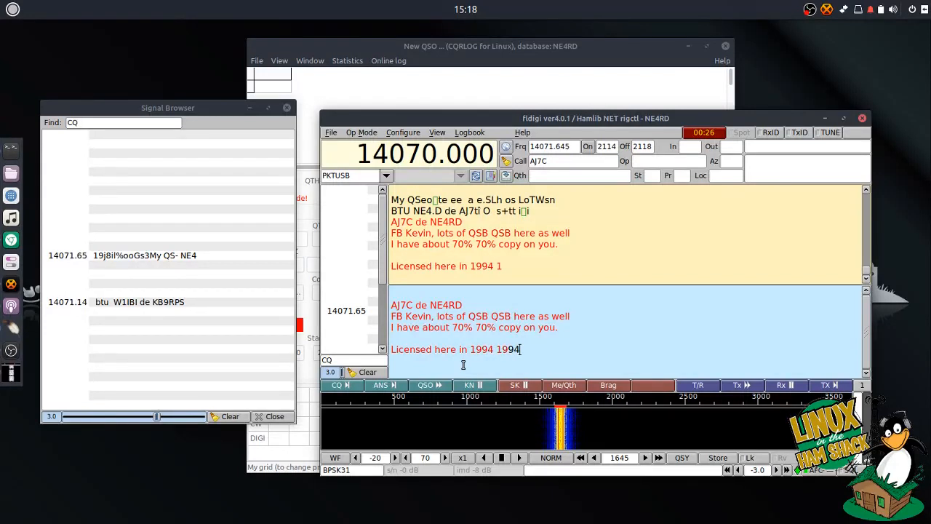
Send thanks for the contact after a long time off BPSK, add "73 73 73 from MT MT MT", and hand over with the KN macro.
key("Return")
key("Return")
type("Thanks for the contact, been a long time since I've been on BPS")
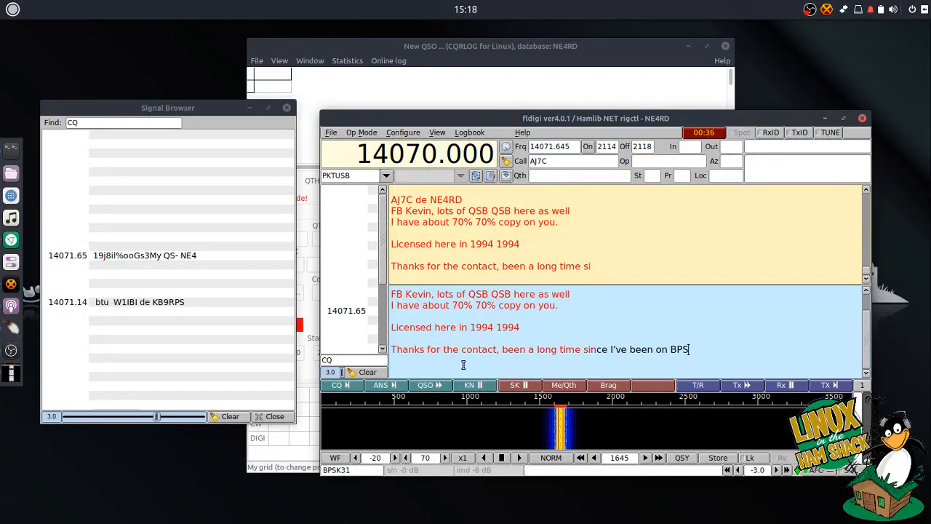
key("Return")
key("Return")
type("73")
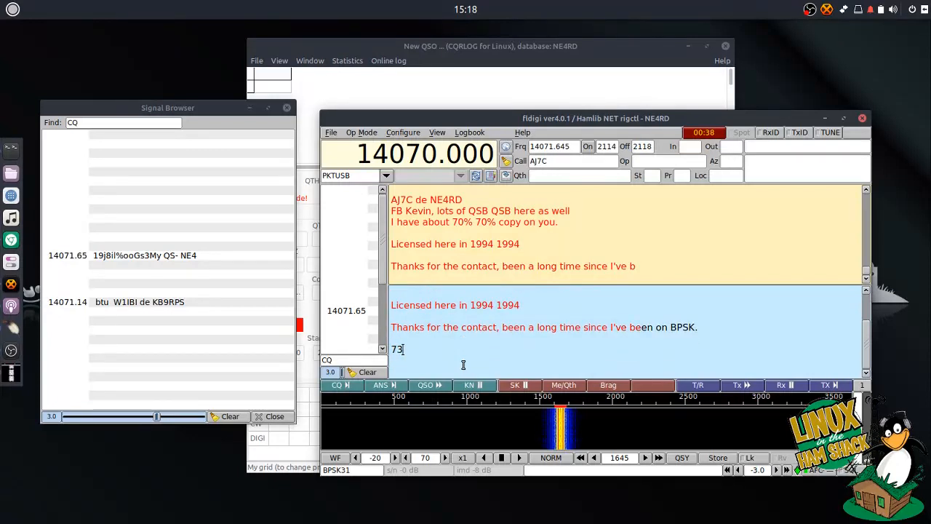
type(" 73 73 from ")
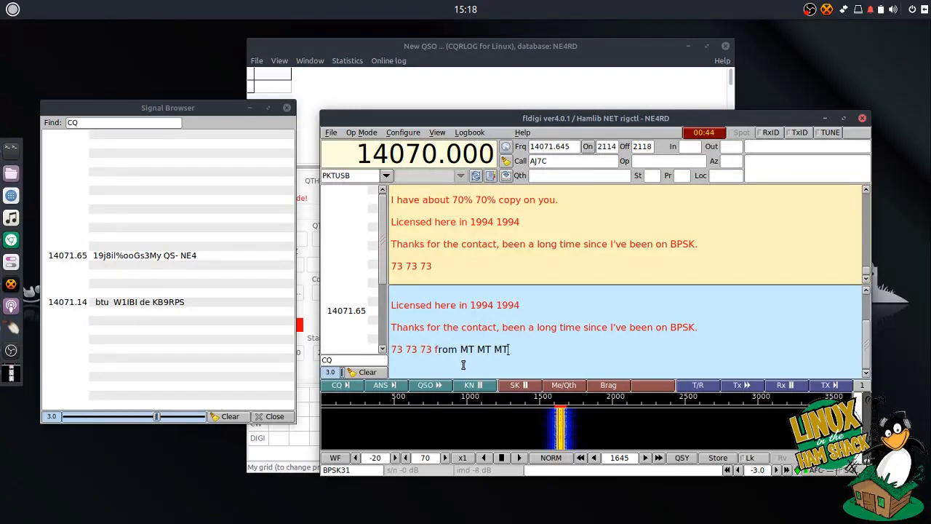
type("MT MT MT")
key("Return")
left_click(477, 385)
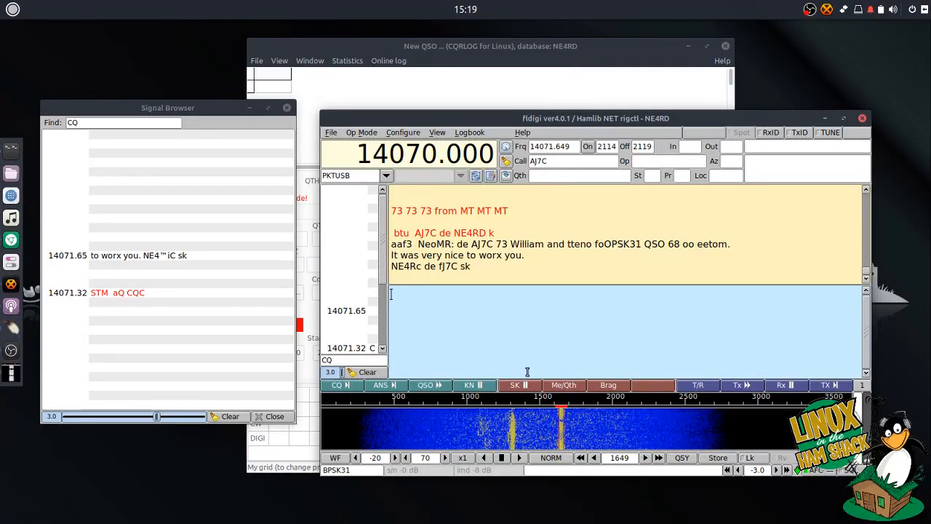
Send the final reply "73 my friend, thanks so much!" and sign off the contact with the SK macro.
left_click(441, 389)
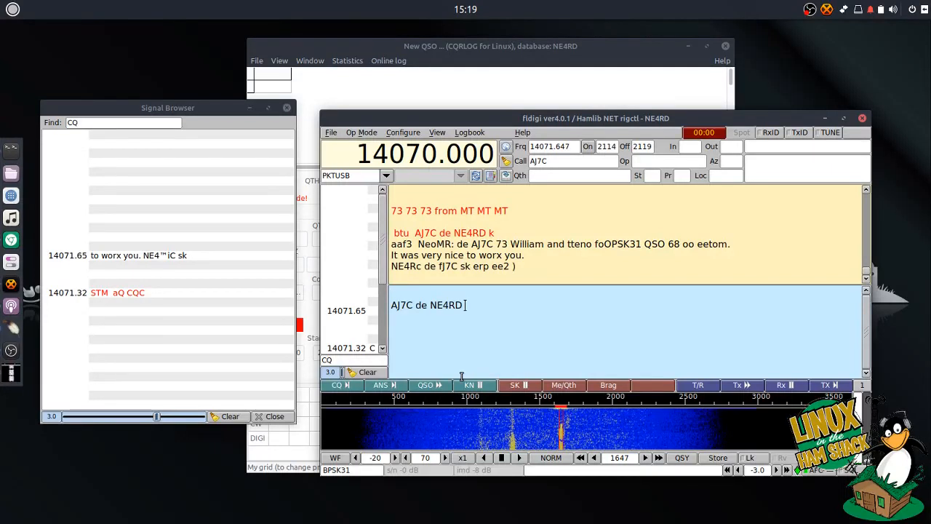
key("Return")
key("Return")
type("73")
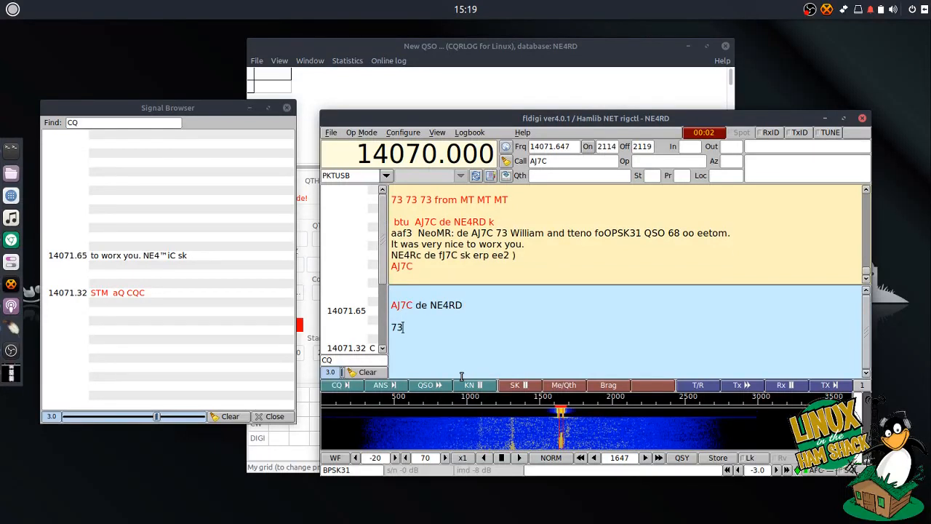
type(" my friend, thanks f")
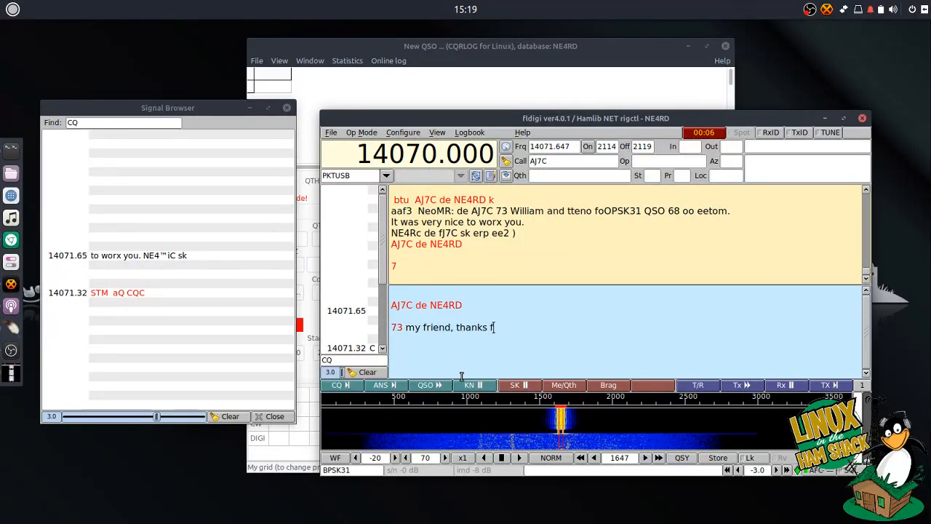
key("BackSpace")
type("so much!")
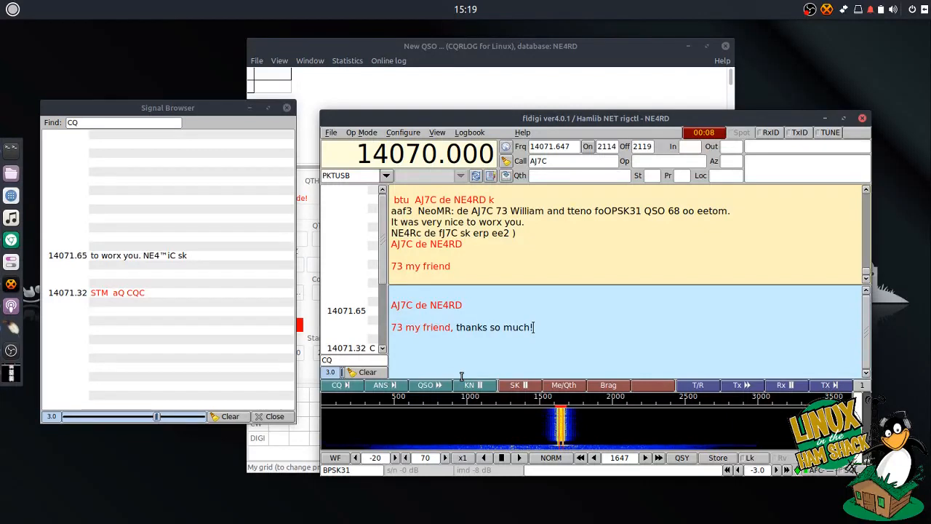
left_click(513, 385)
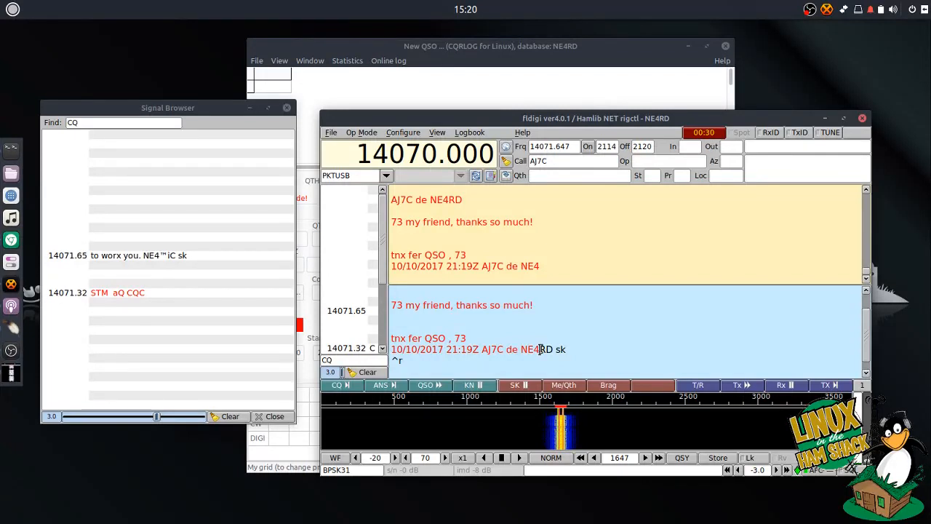
double_click(579, 354)
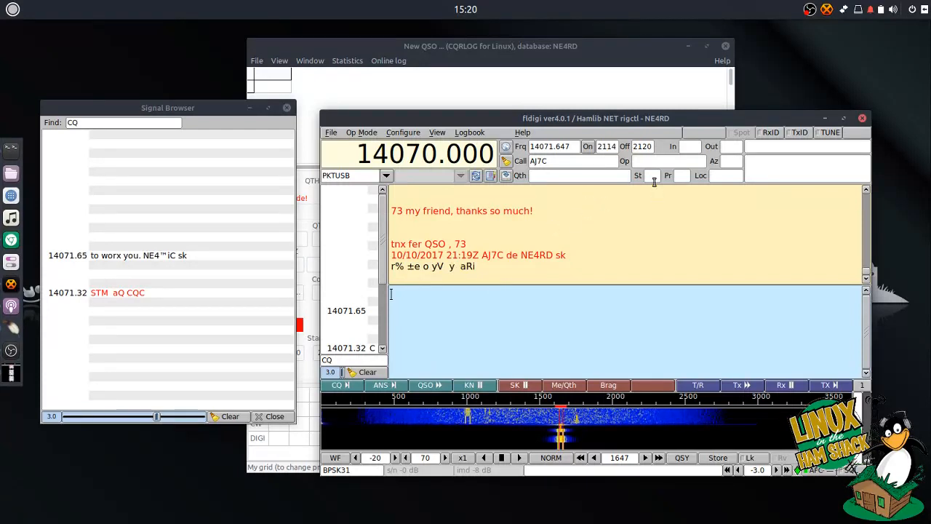
Fill in the log entry with received report 599, sent report 559 and the operator's first name.
left_click(696, 147)
type("599")
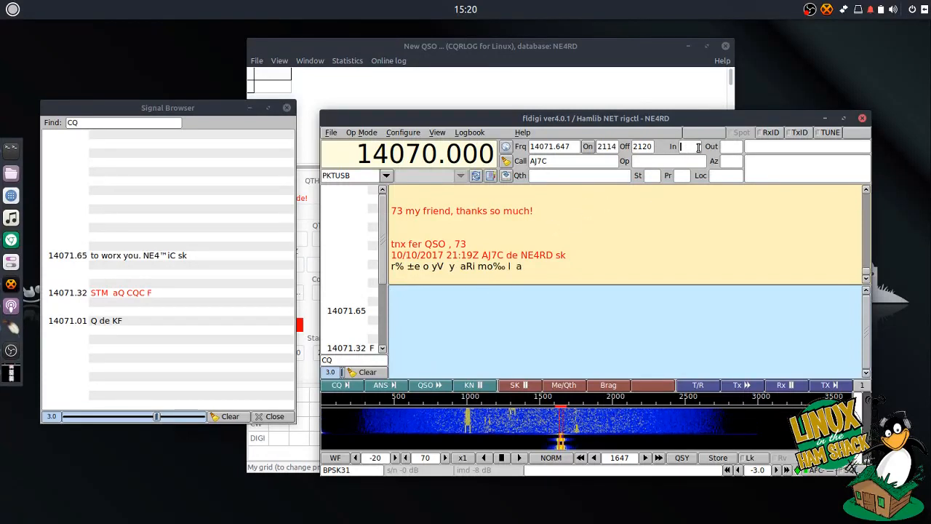
left_click(724, 147)
type("559")
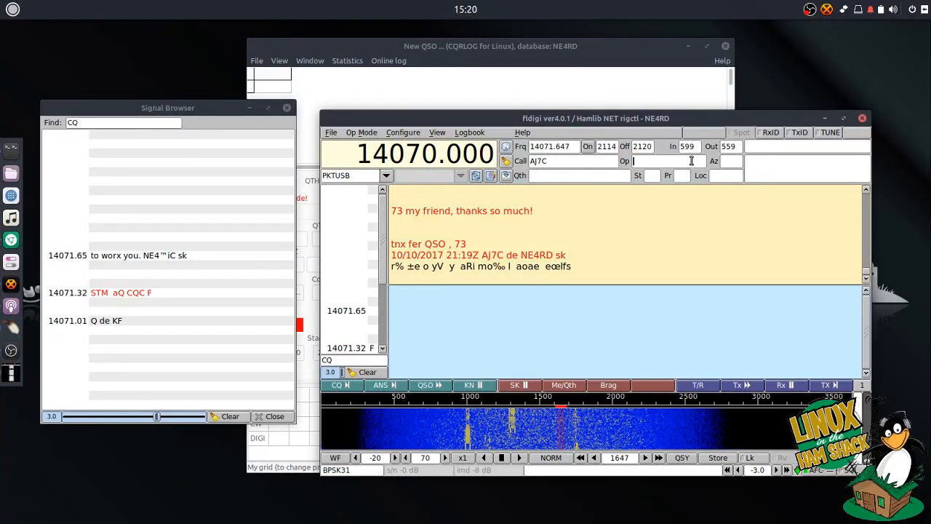
key("Tab")
type("Kevin")
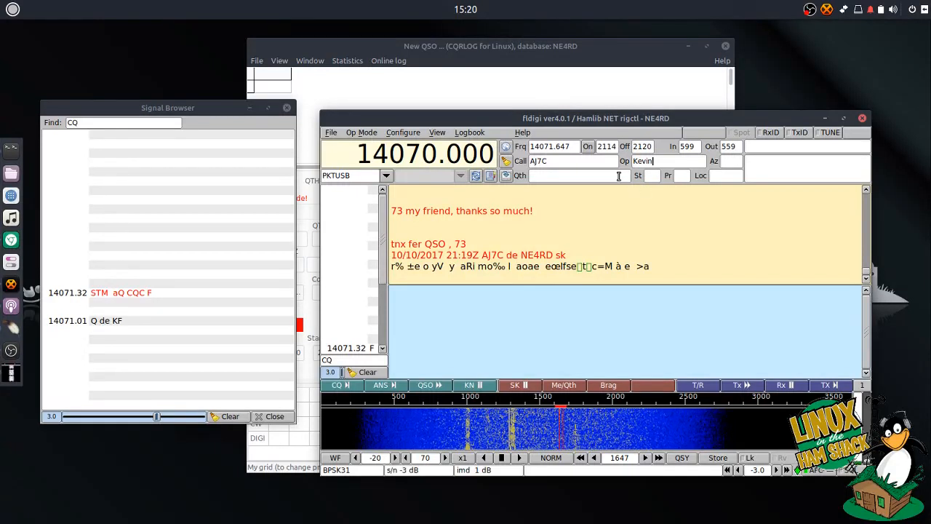
Complete the fldigi log entry with QTH Culver City and locator DM04, taken from the received text.
key("Tab")
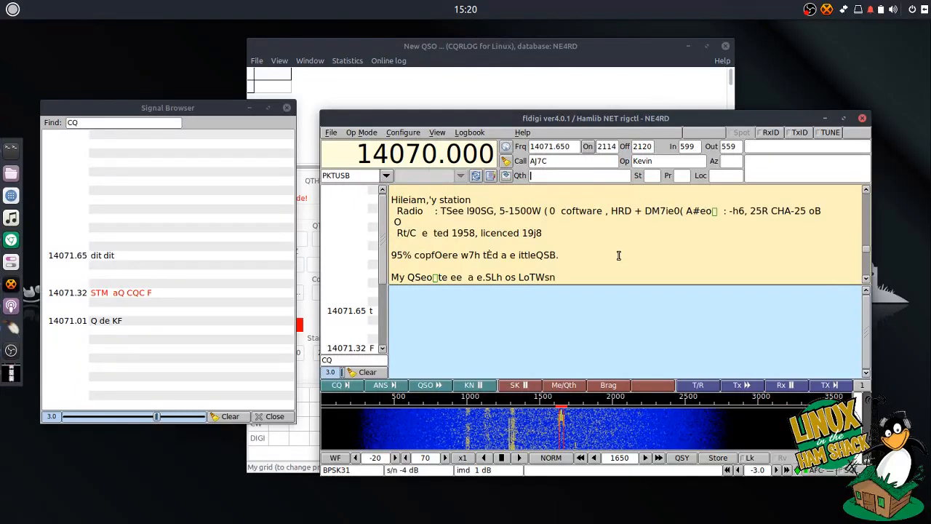
type("Cu")
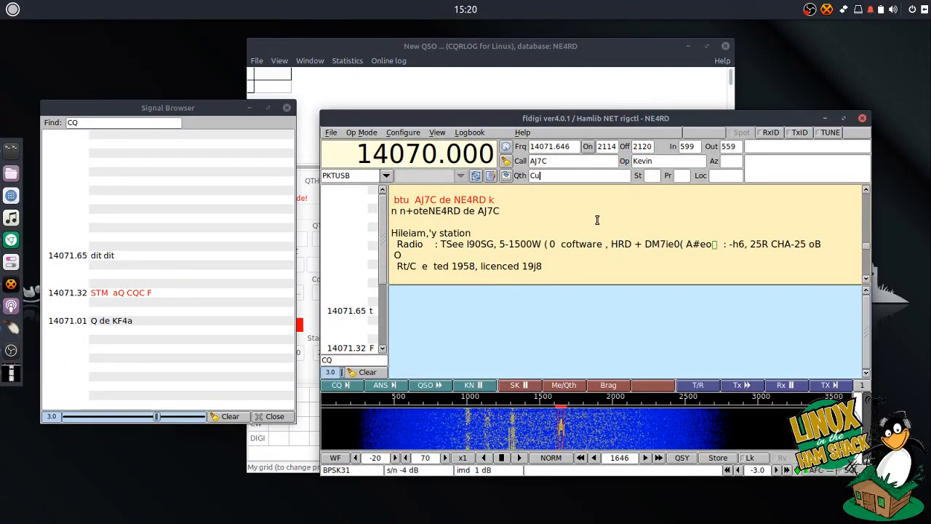
type("lver City")
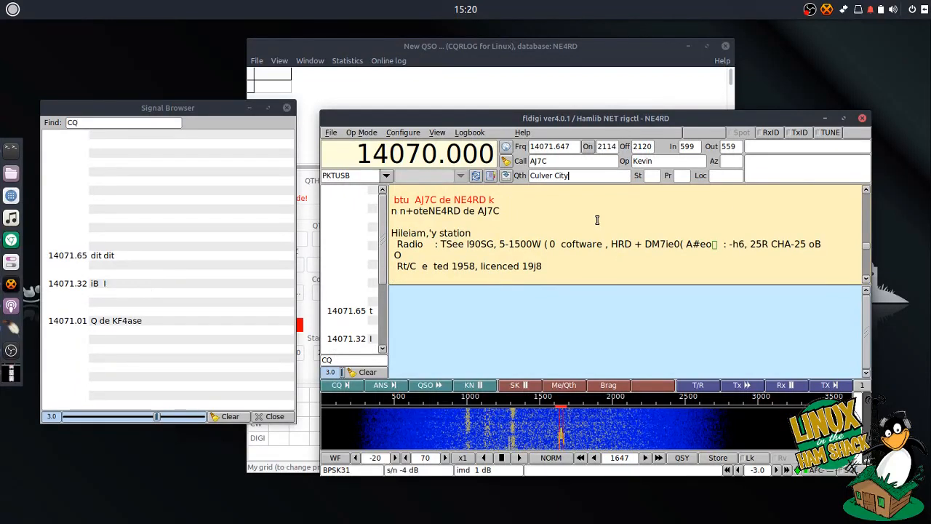
left_click(654, 174)
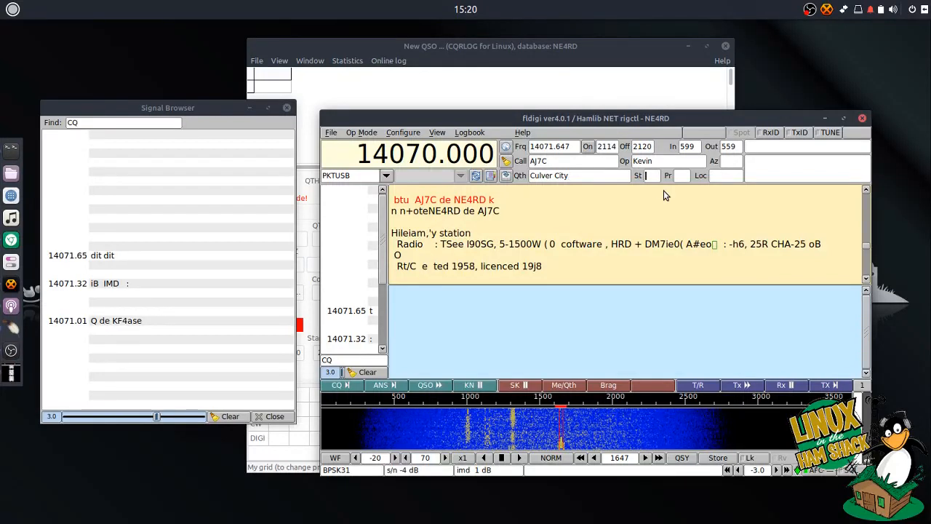
scroll(580, 240, "up", 4)
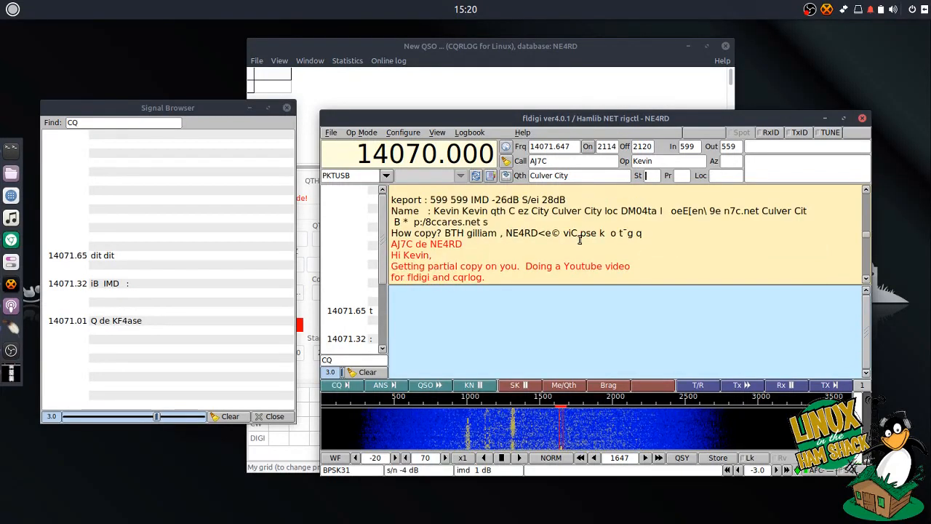
scroll(579, 240, "up", 3)
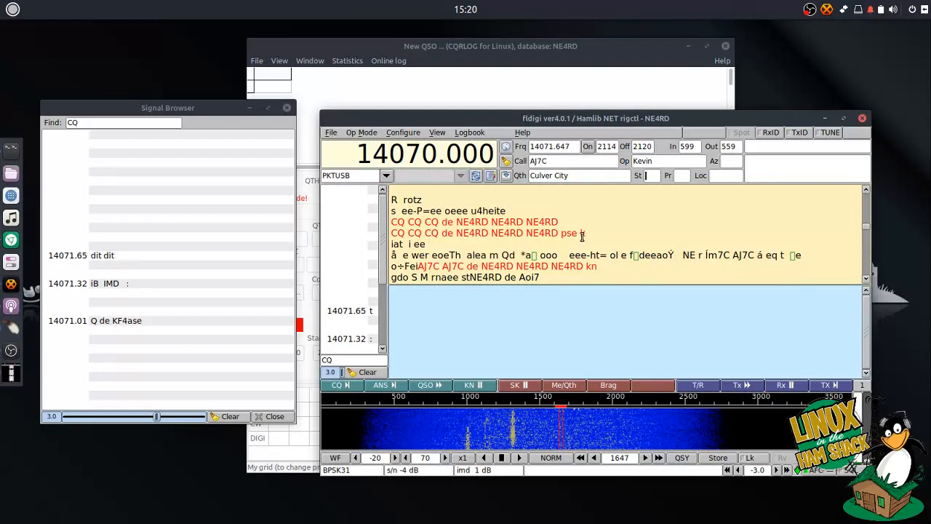
scroll(582, 237, "down", 2)
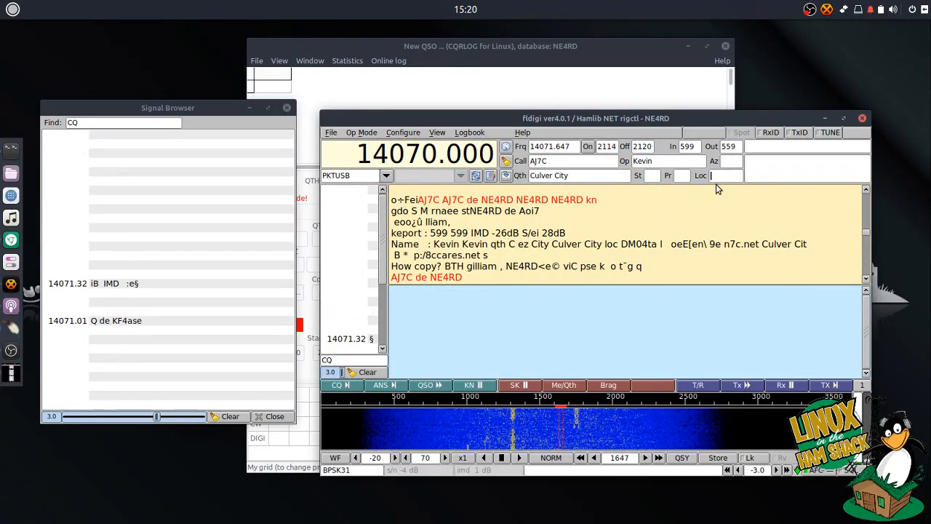
type("04")
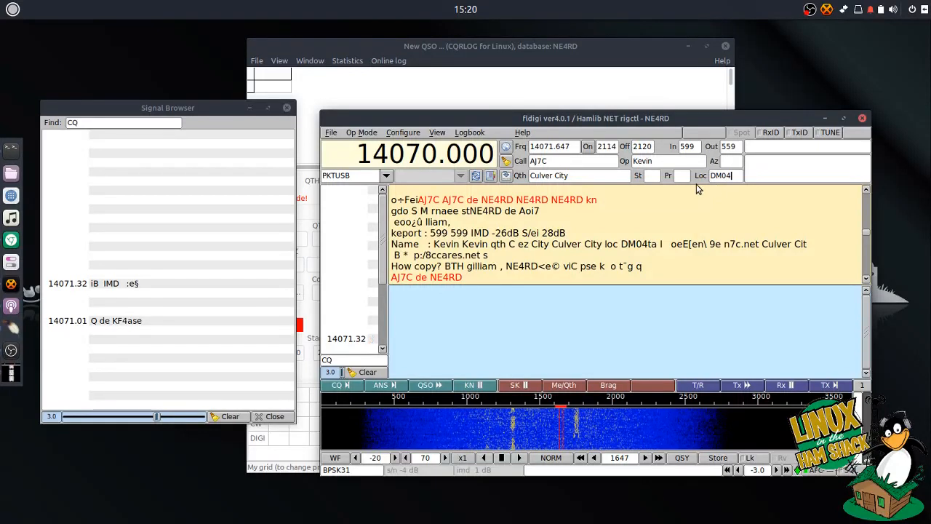
Save the BPSK31 contact to the log and clear the log fields for the next contact.
left_click(509, 180)
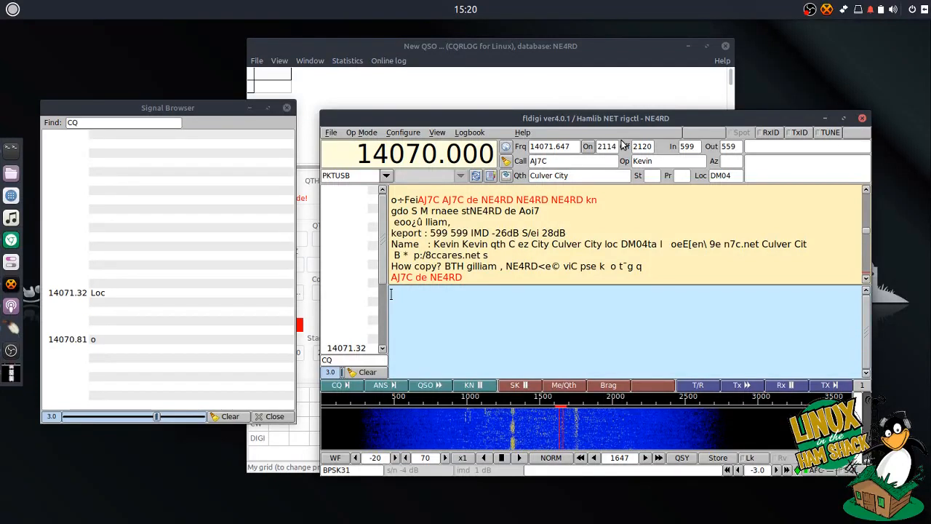
left_click(505, 161)
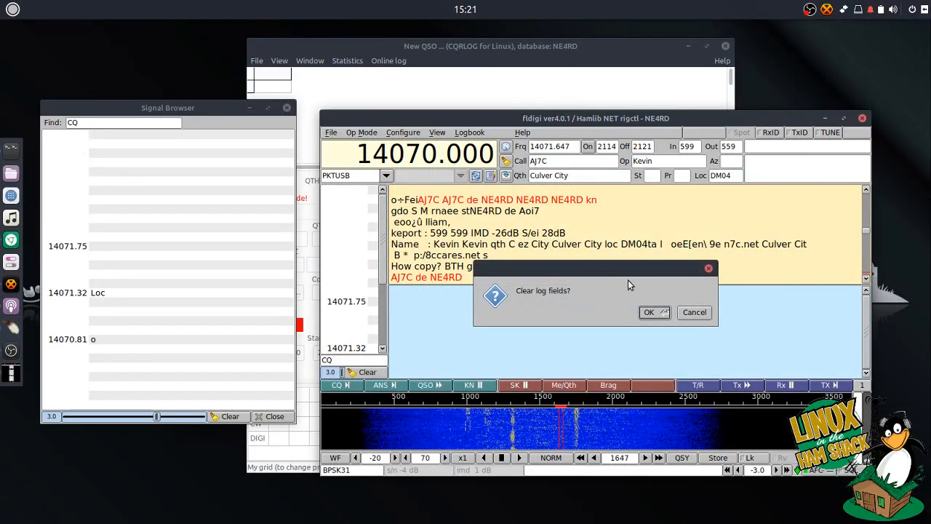
left_click(670, 309)
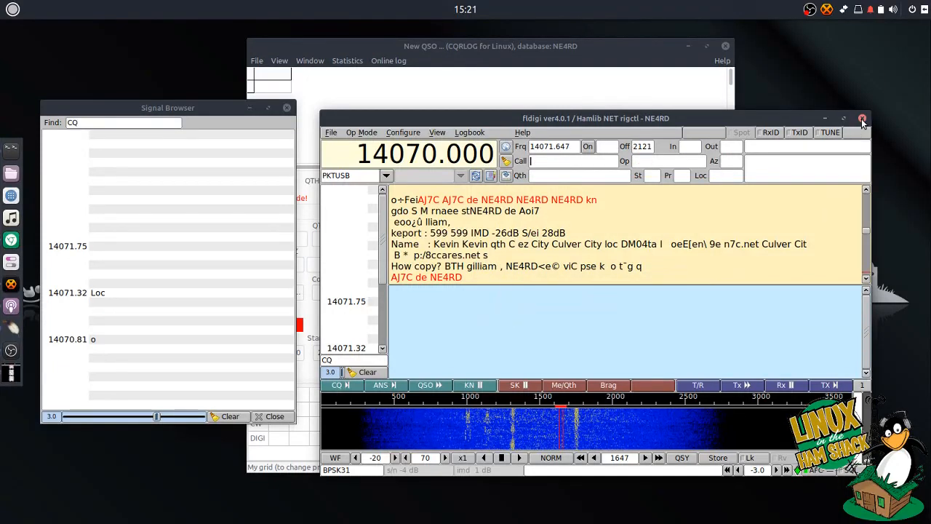
Quit fldigi, switch to CQRLOG and turn off its remote mode for fldigi.
key("ctrl+a")
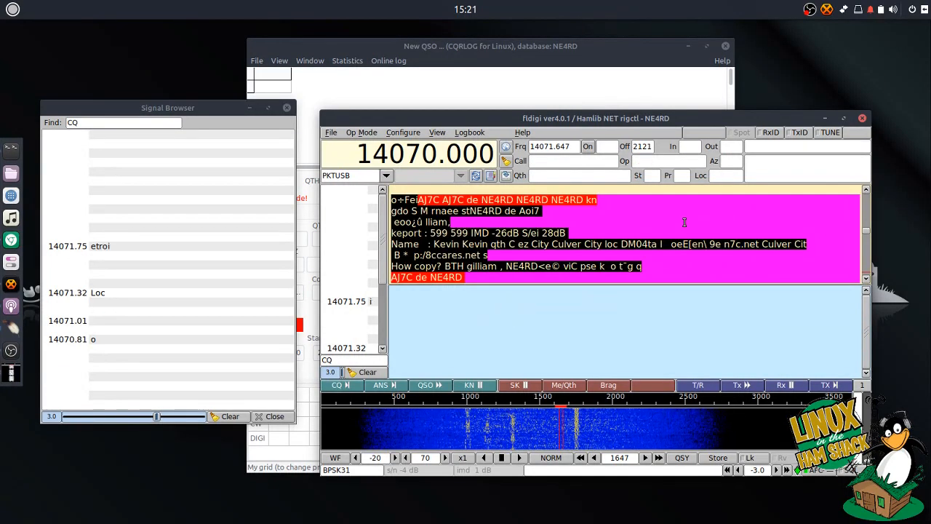
scroll(685, 222, "down", 3)
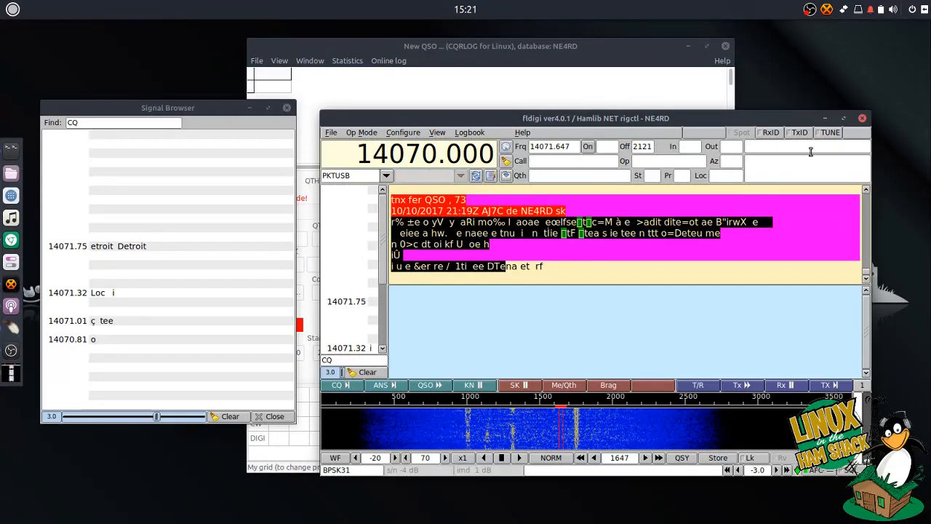
left_click(862, 119)
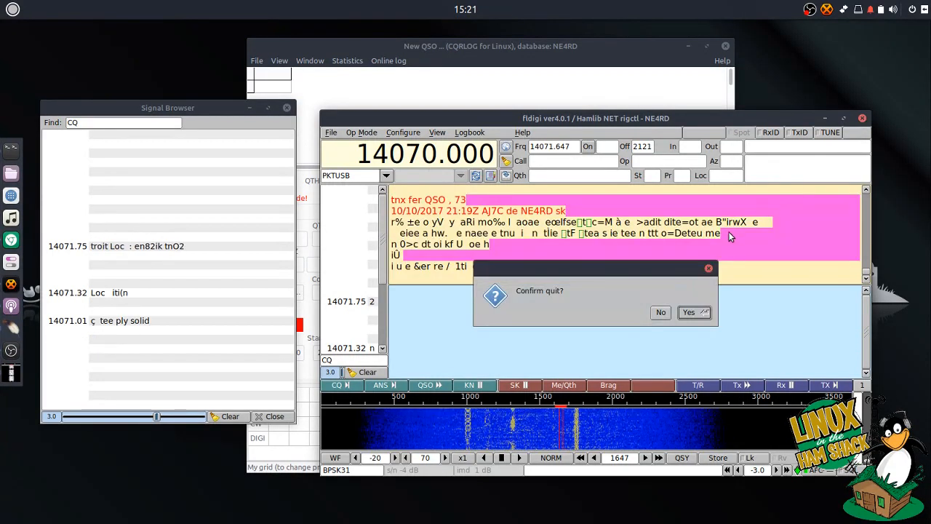
left_click(697, 316)
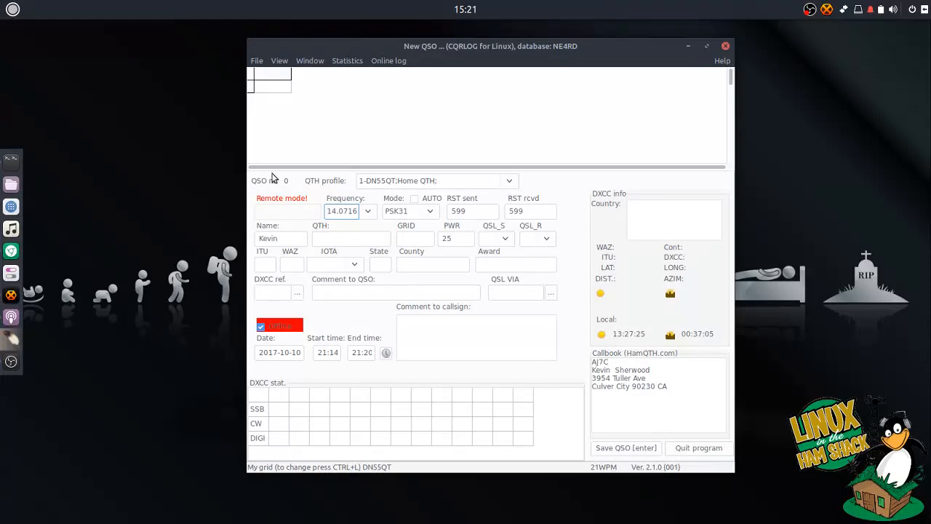
left_click(256, 60)
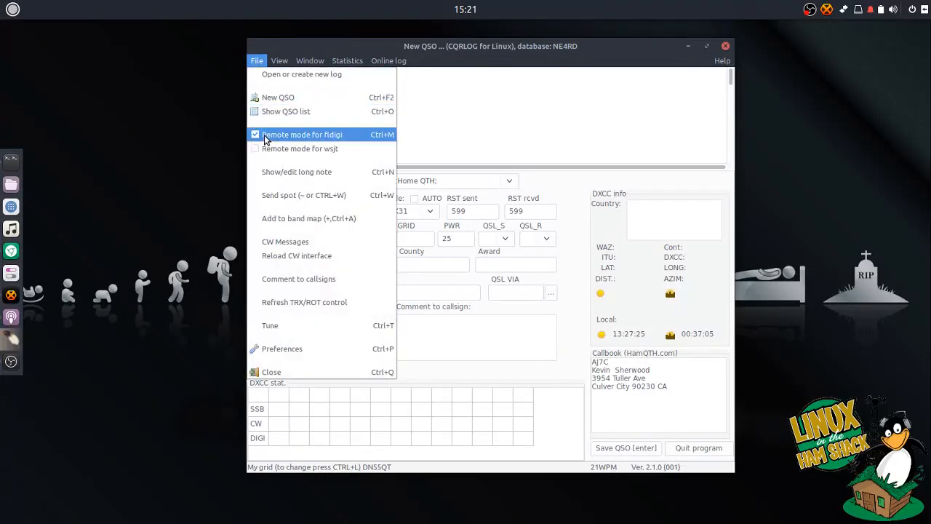
left_click(265, 137)
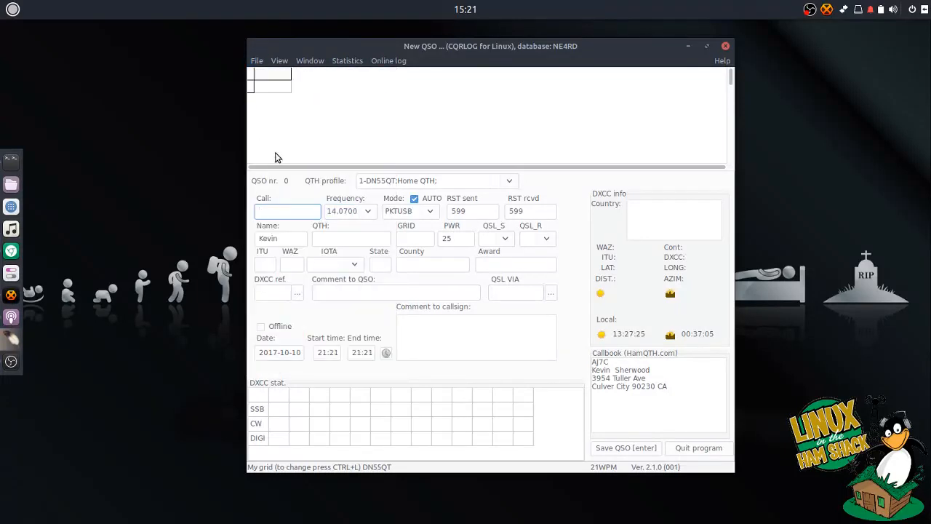
Open the QSO list, examine the new PSK31 contact's frequency, reports, name and QTH, and close the list.
left_click(258, 61)
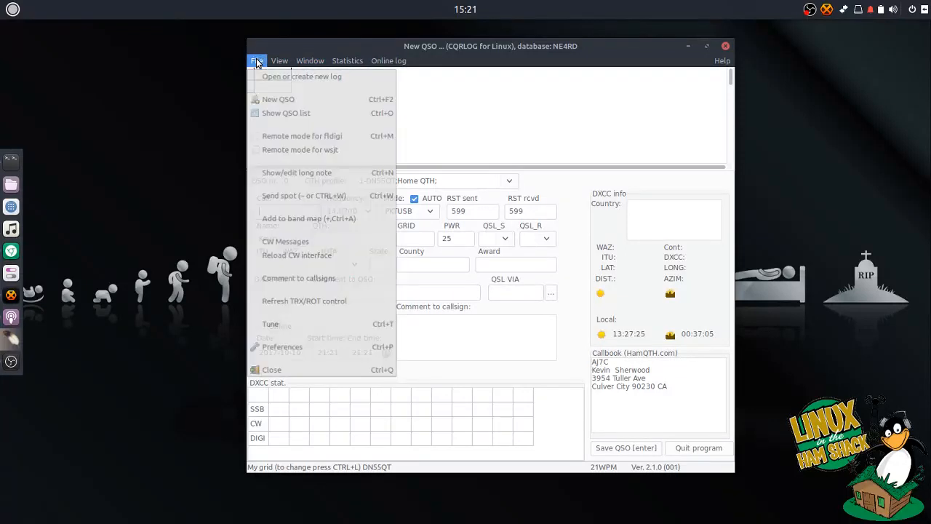
left_click(273, 111)
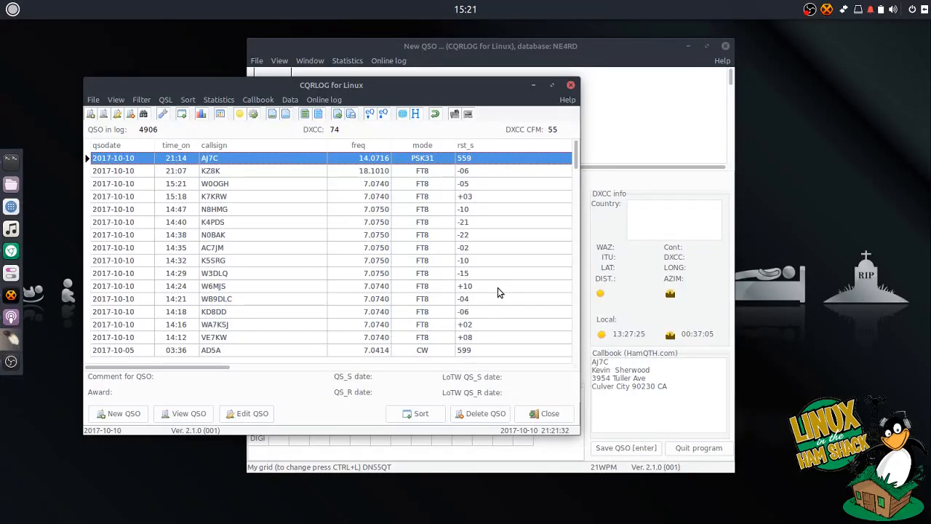
left_click_drag(240, 373, 267, 373)
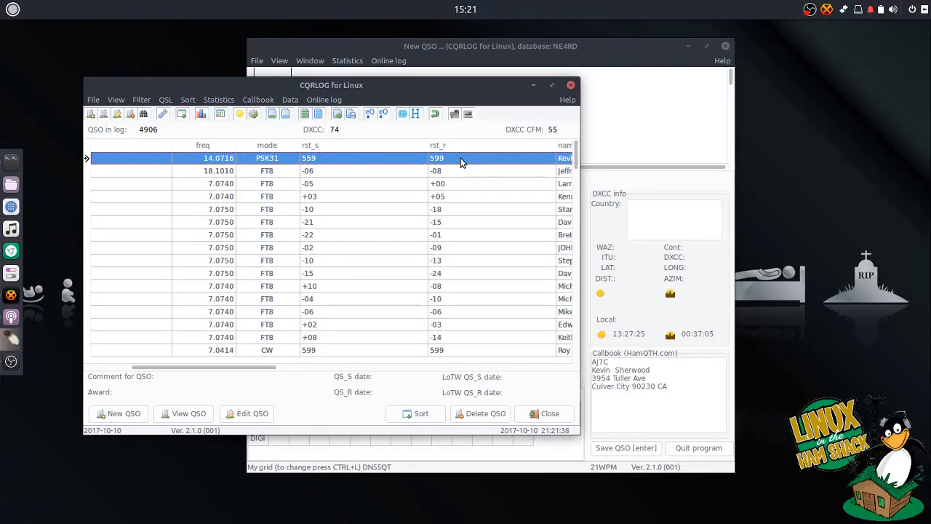
left_click_drag(289, 368, 425, 376)
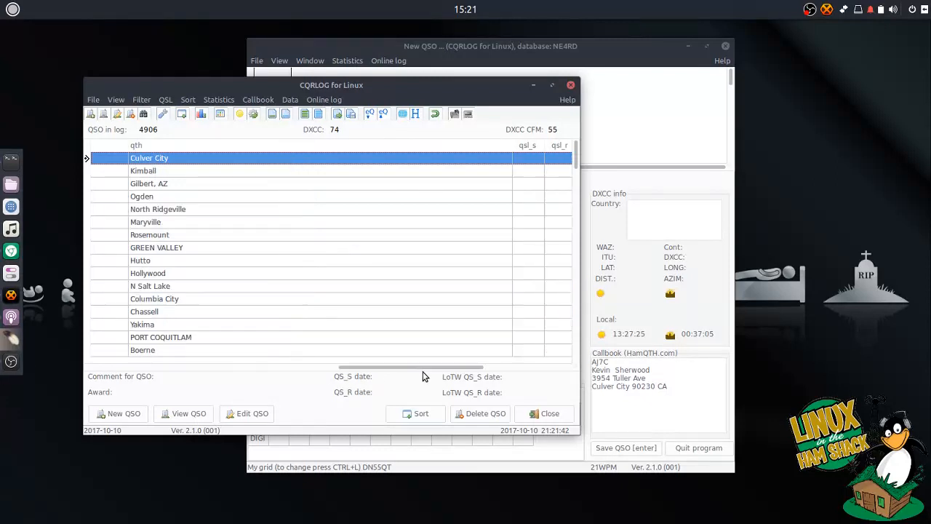
left_click_drag(336, 373, 88, 373)
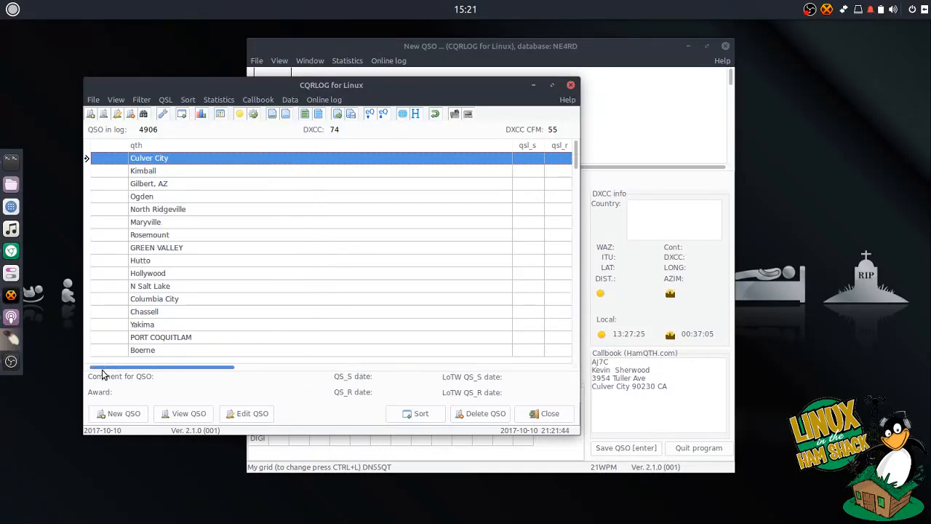
left_click(542, 414)
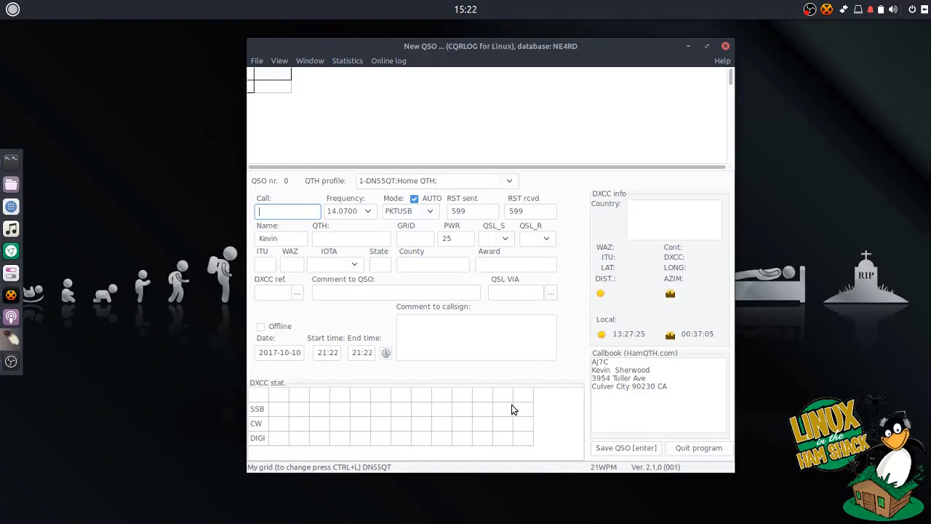
Reopen the QSO list and export and sign the never-uploaded QSOs for LoTW, entering the callsign certificate password.
left_click_drag(456, 48, 448, 48)
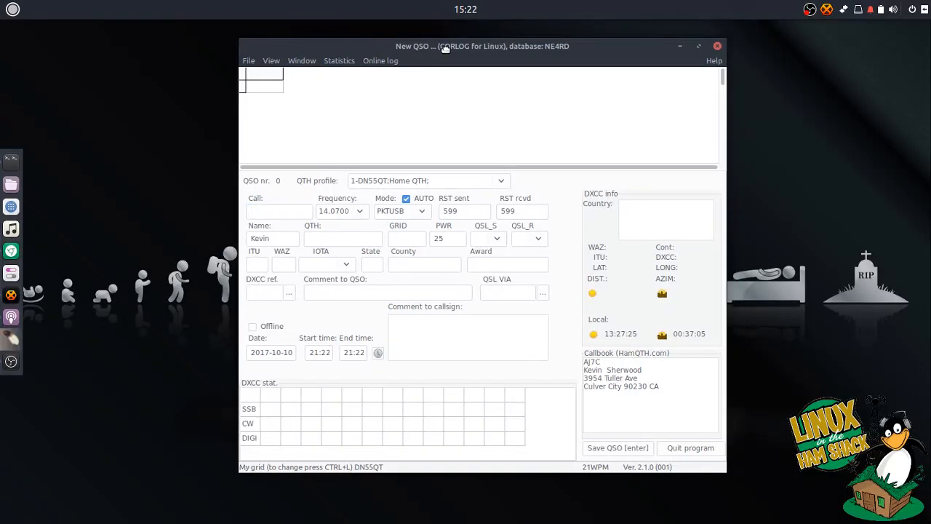
left_click(250, 61)
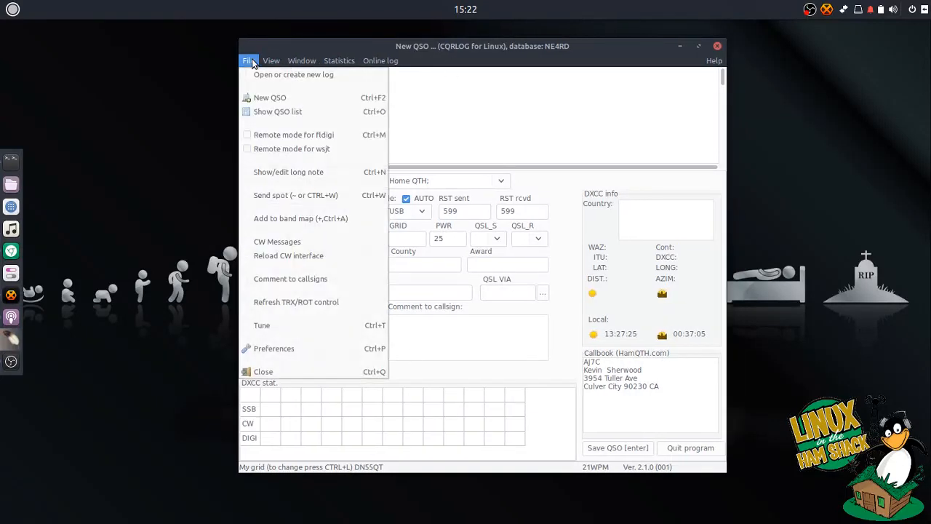
left_click(256, 113)
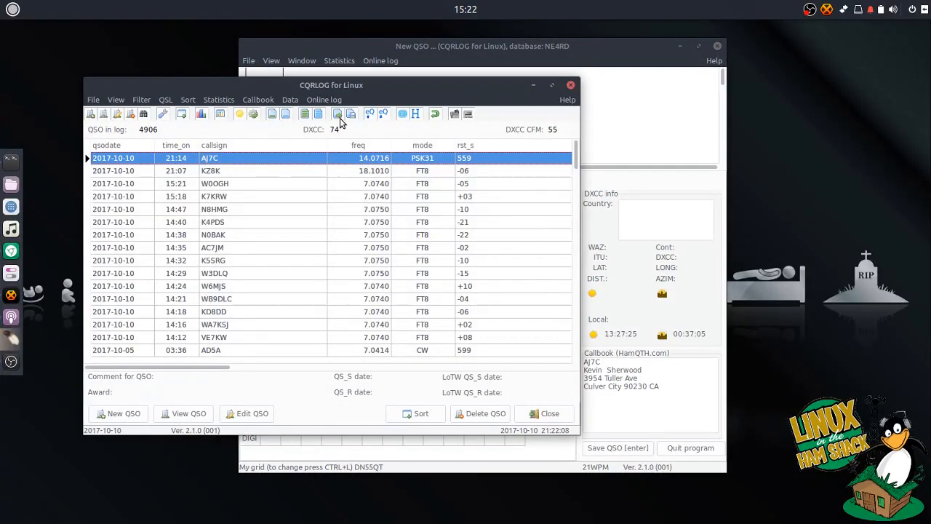
left_click(339, 116)
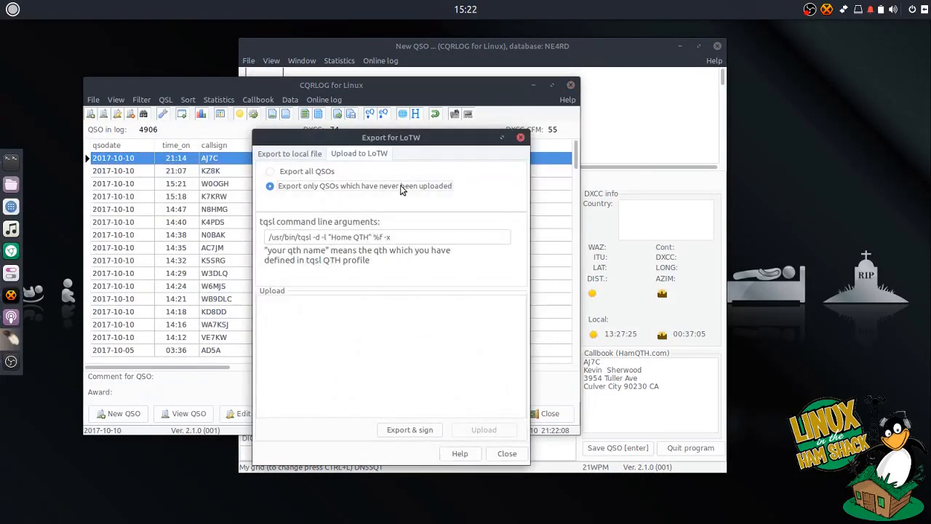
left_click(410, 430)
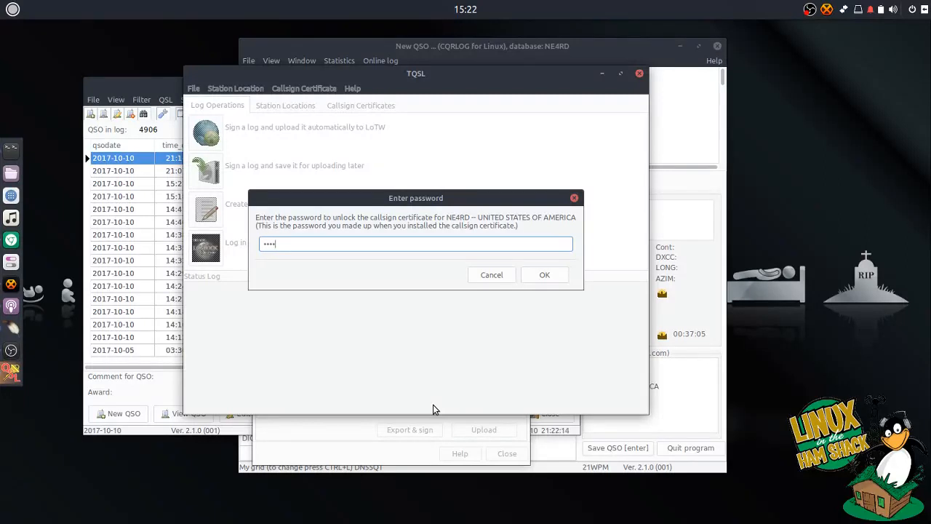
key("Return")
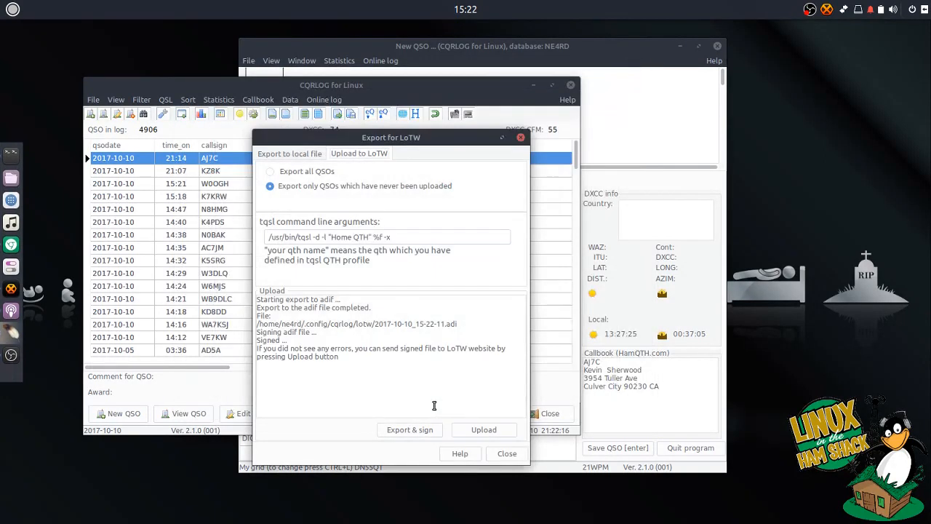
Upload the signed file to LoTW, close the export dialog and check the LoTW sent column in the QSO list.
left_click(476, 431)
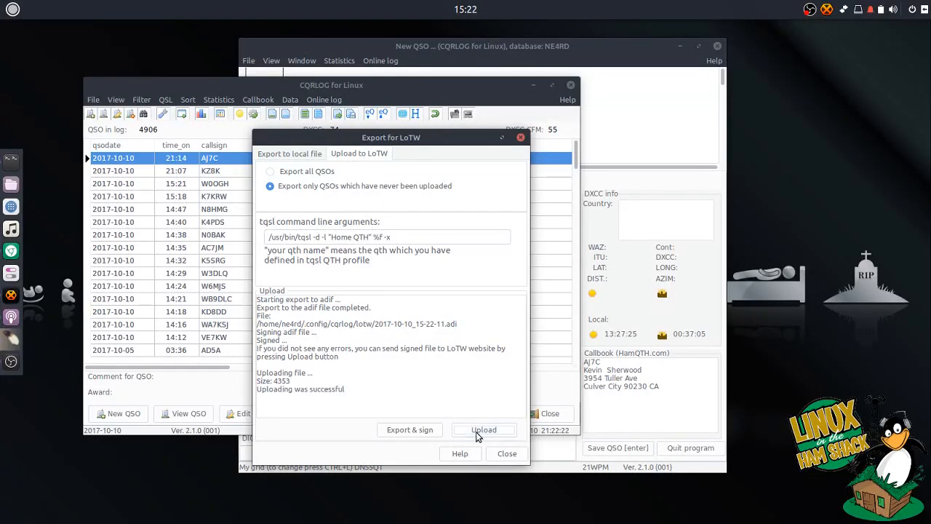
left_click(507, 453)
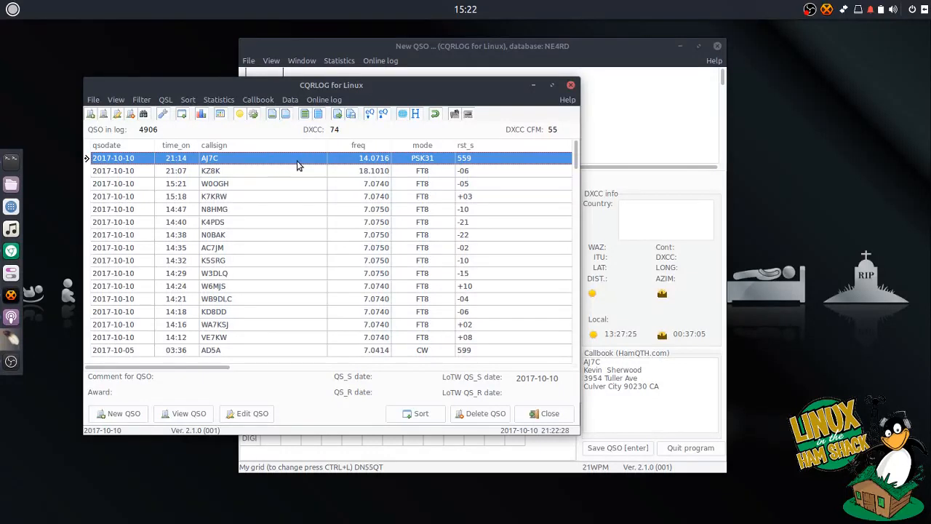
left_click_drag(195, 370, 527, 373)
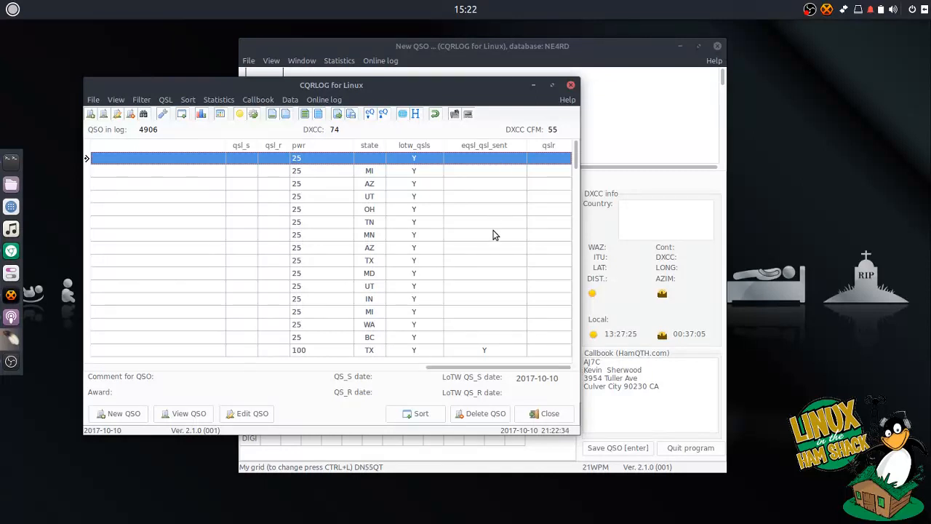
key("Home")
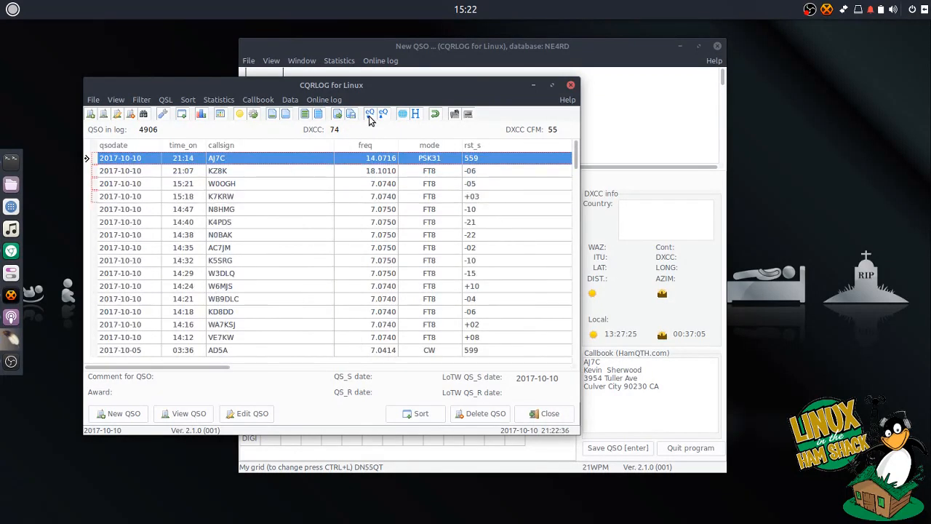
Upload only the QSOs which have never been uploaded to eQSL.cc and close the upload dialog.
left_click(370, 119)
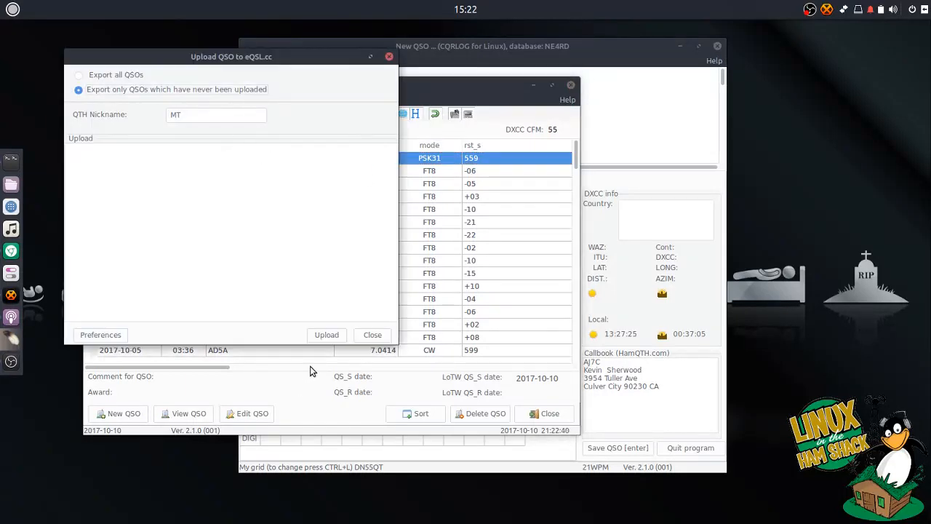
left_click(329, 337)
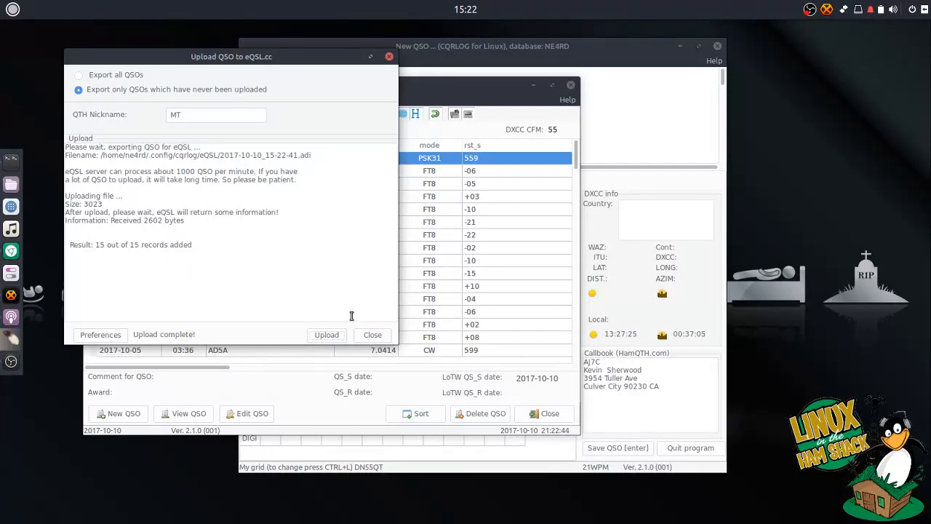
left_click(371, 335)
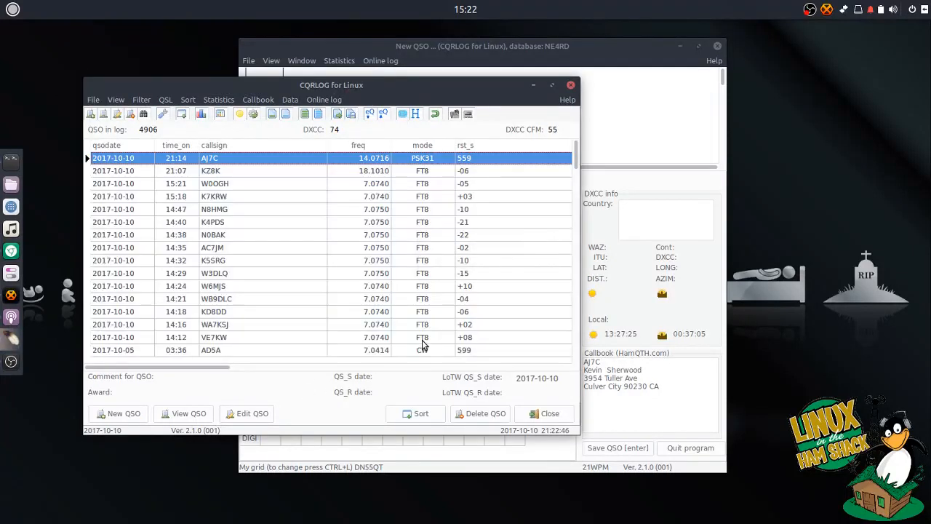
Check the eQSL sent column for the uploaded contacts and close the QSO list.
left_click(326, 372)
left_click(507, 372)
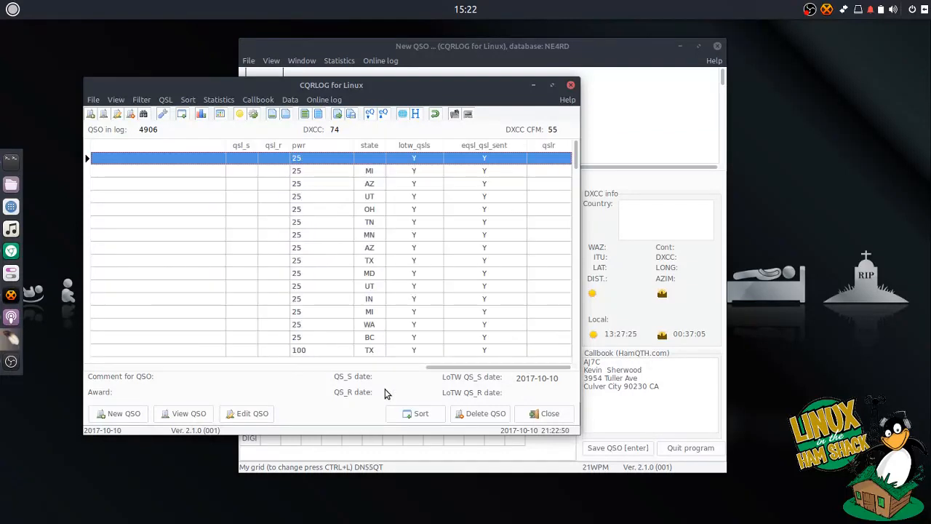
left_click_drag(437, 368, 264, 373)
left_click(544, 415)
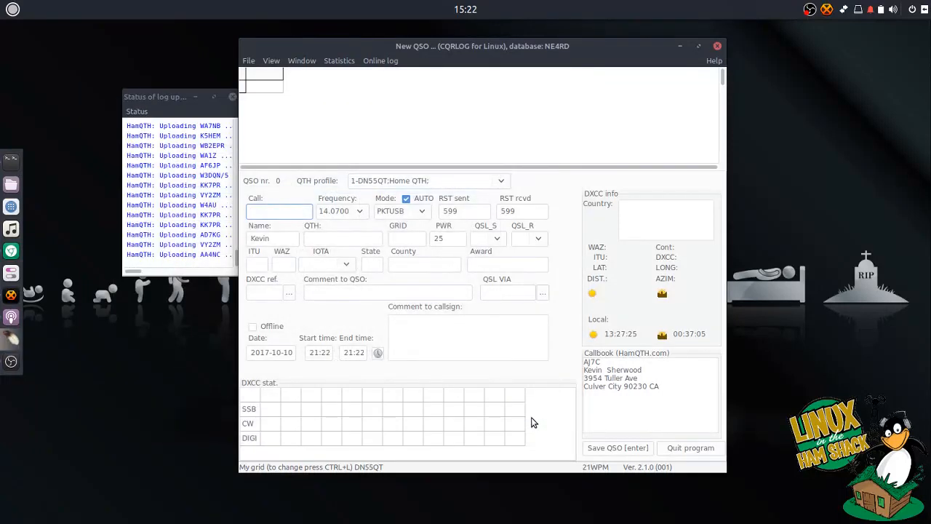